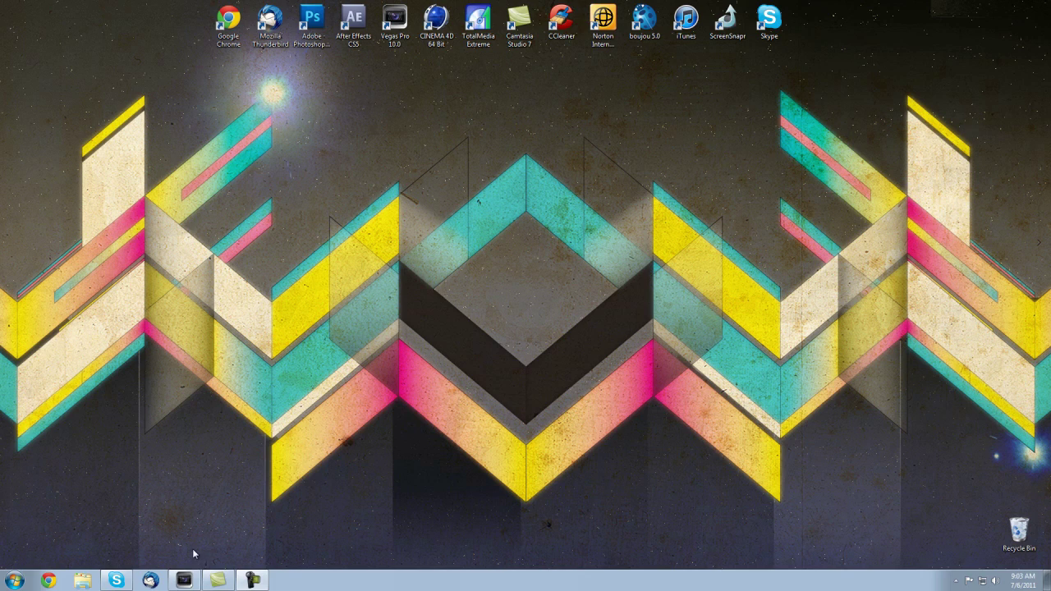
Step: Switch to Vegas Pro and place the clip 3g 2 Payde.mp4 at the very start of the timeline
mouse_move(179, 587)
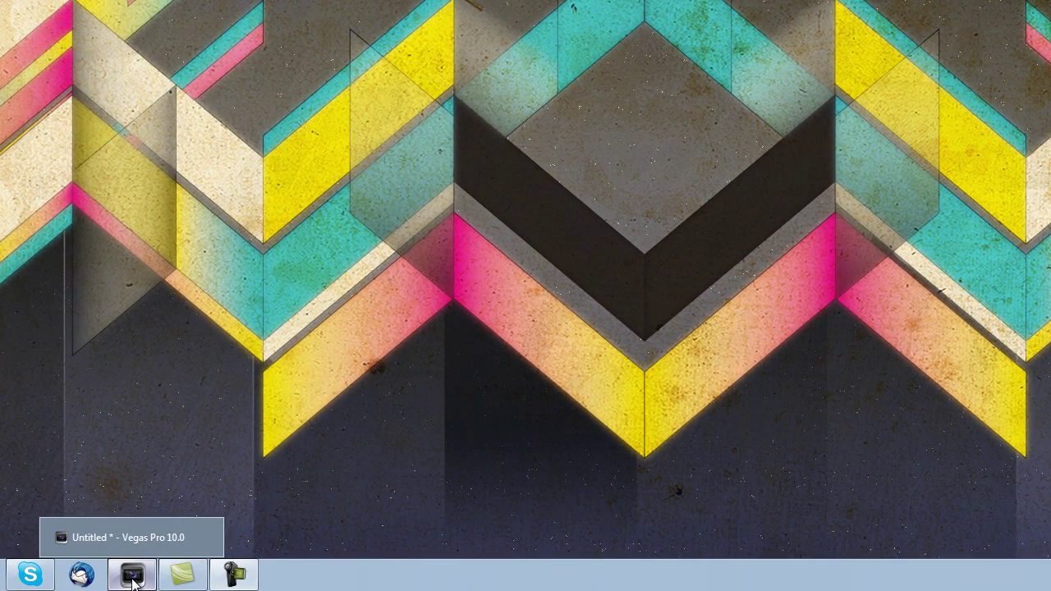
left_click(185, 583)
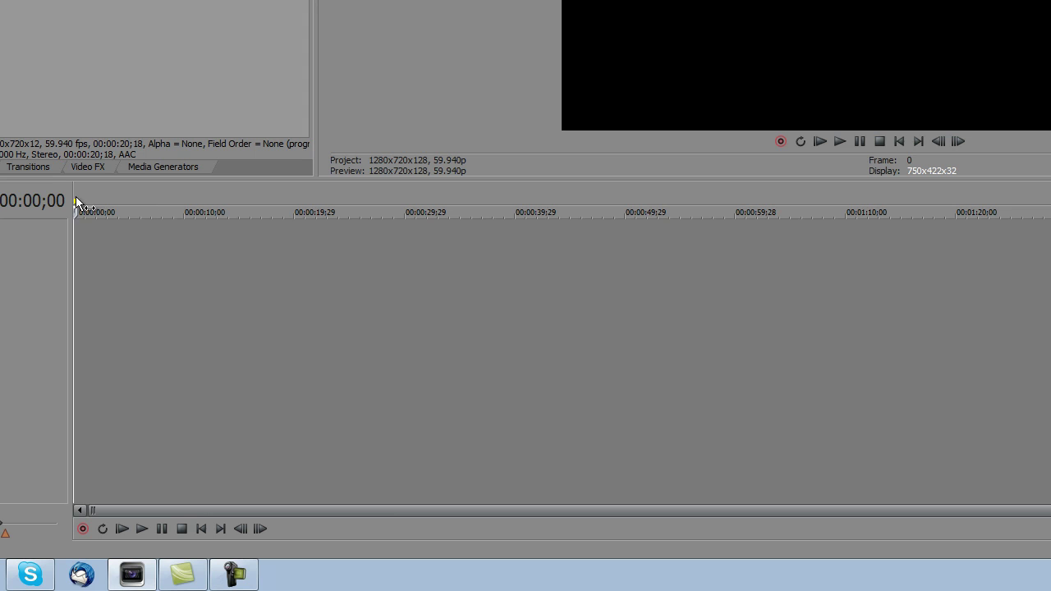
left_click_drag(89, 56, 80, 262)
Step: Play a short portion near the end of the first clip, from about 00:00:16;09
left_click(230, 249)
left_click(254, 250)
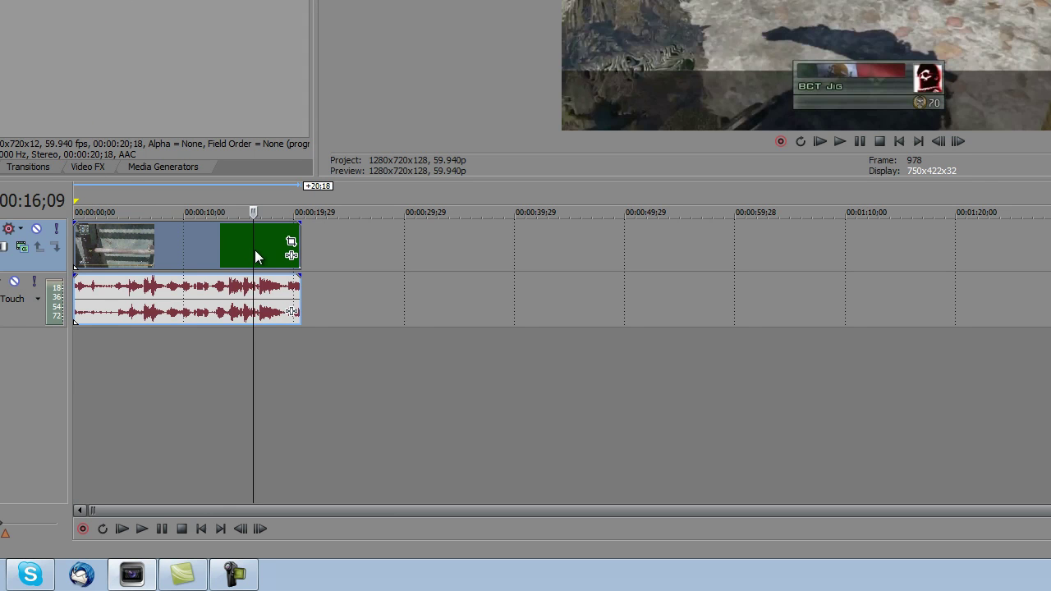
key("space")
key("space")
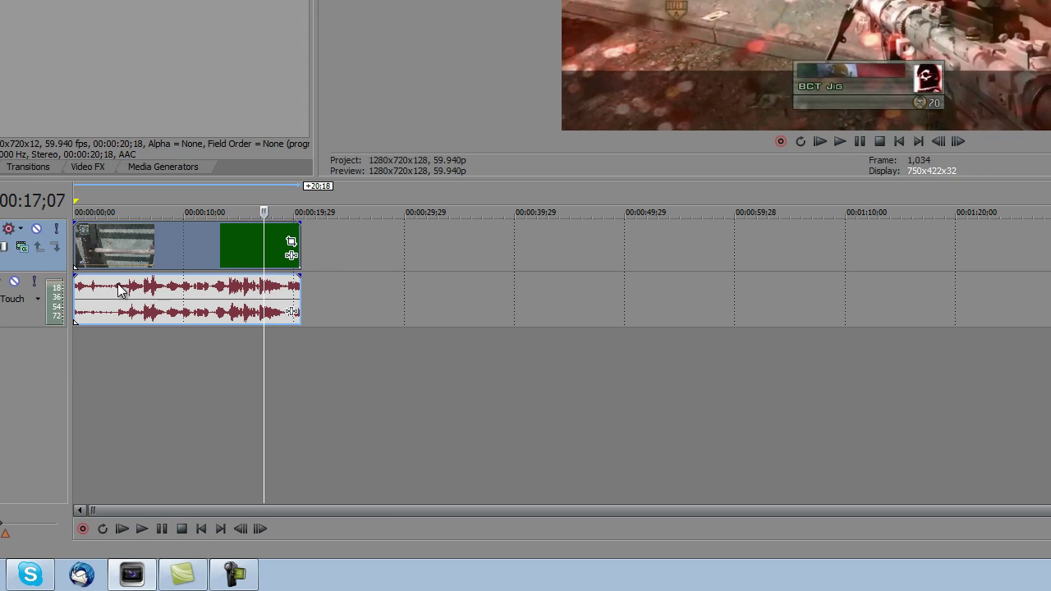
Step: Mute the audio track and play the closing seconds of the first clip
left_click(129, 282)
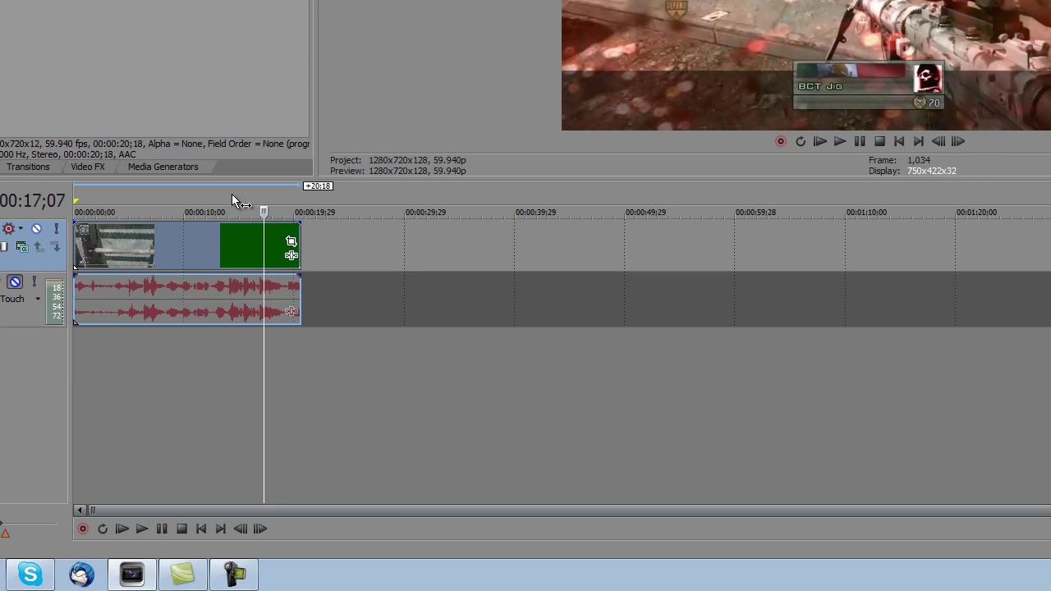
left_click(232, 202)
key("space")
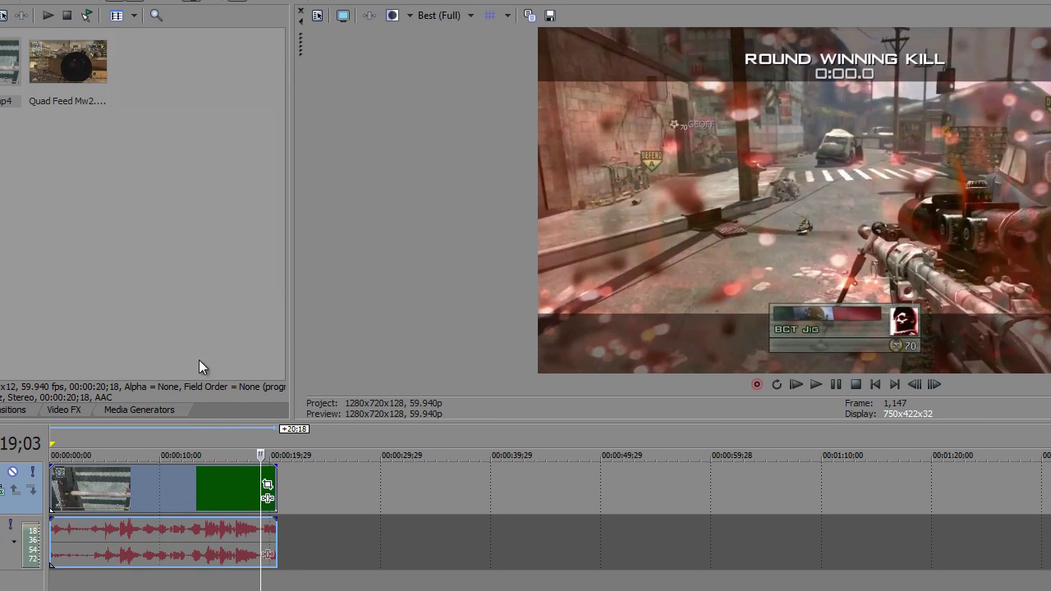
Step: Place Quad Feed Mw2.mp4 after the first clip, leaving a gap between them, and play it toward the scope-in moment
left_click_drag(57, 18, 148, 178)
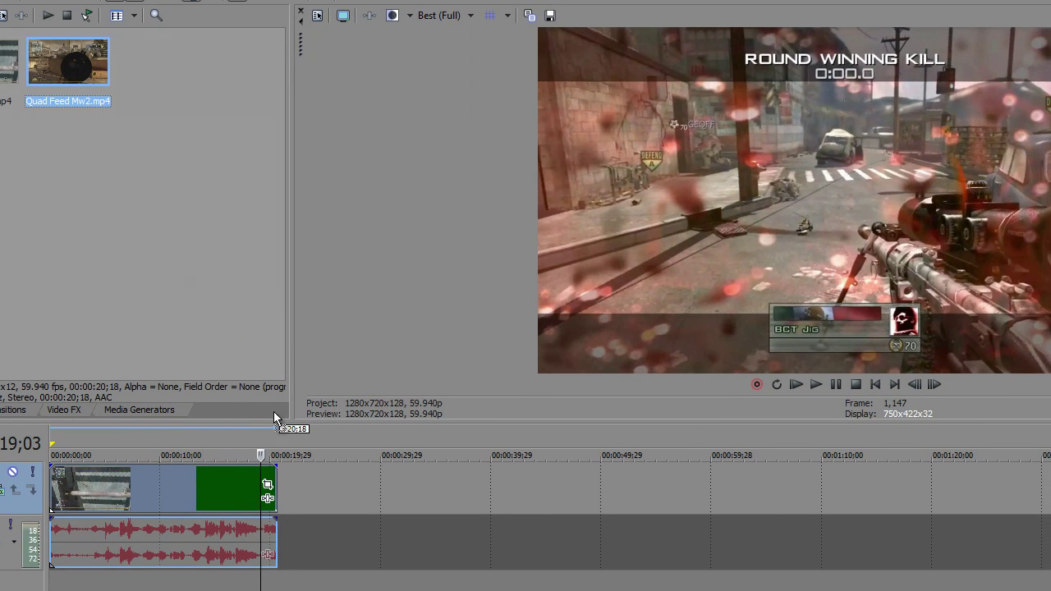
left_click_drag(275, 419, 339, 498)
left_click(342, 499)
key("space")
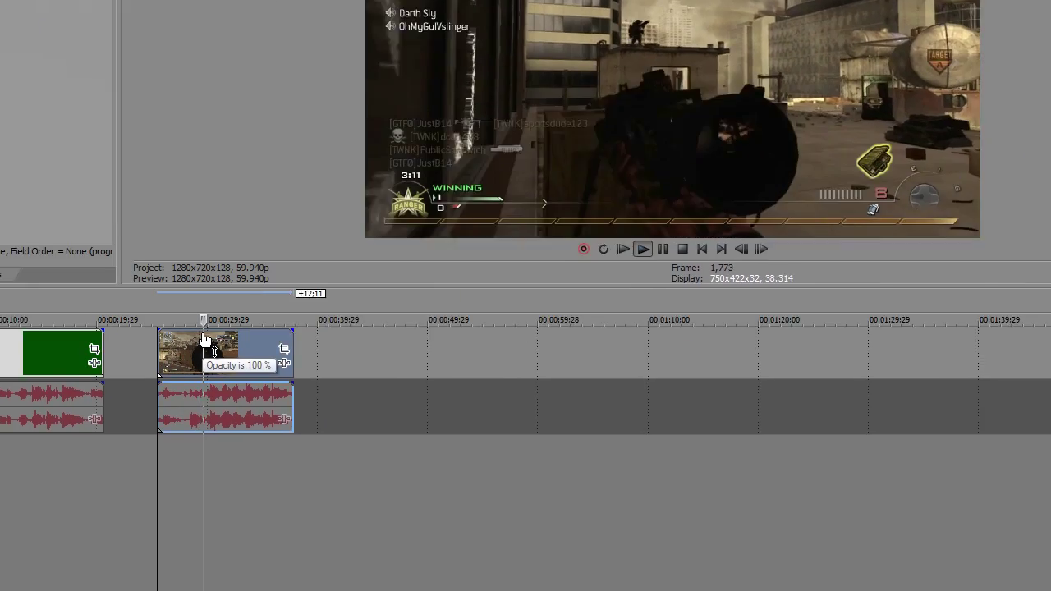
Step: Find the frame where the scope is fully up and trim the second clip's start to it at 00:00:29;22
key("Return")
key("Left")
key("Left")
key("Left")
key("Left")
key("Left")
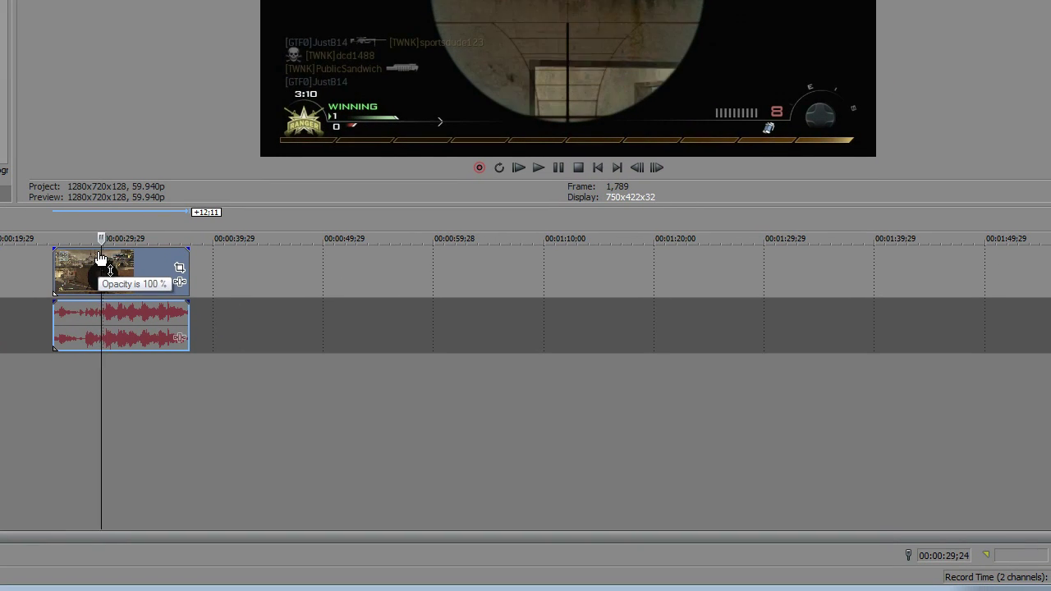
left_click(99, 259)
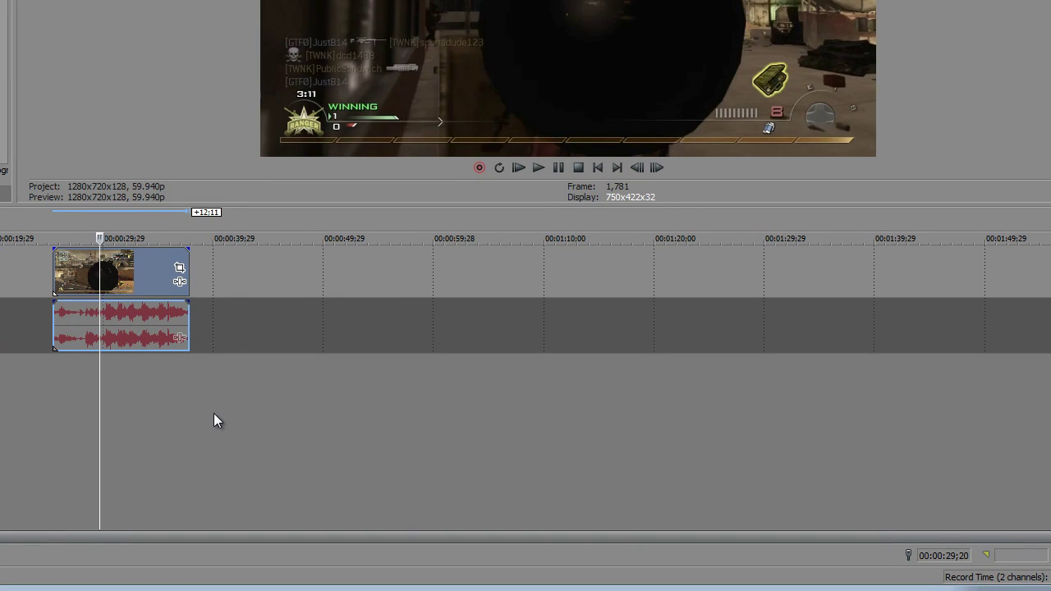
key("Right")
key("Right")
key("Left")
key("Left")
key("Right")
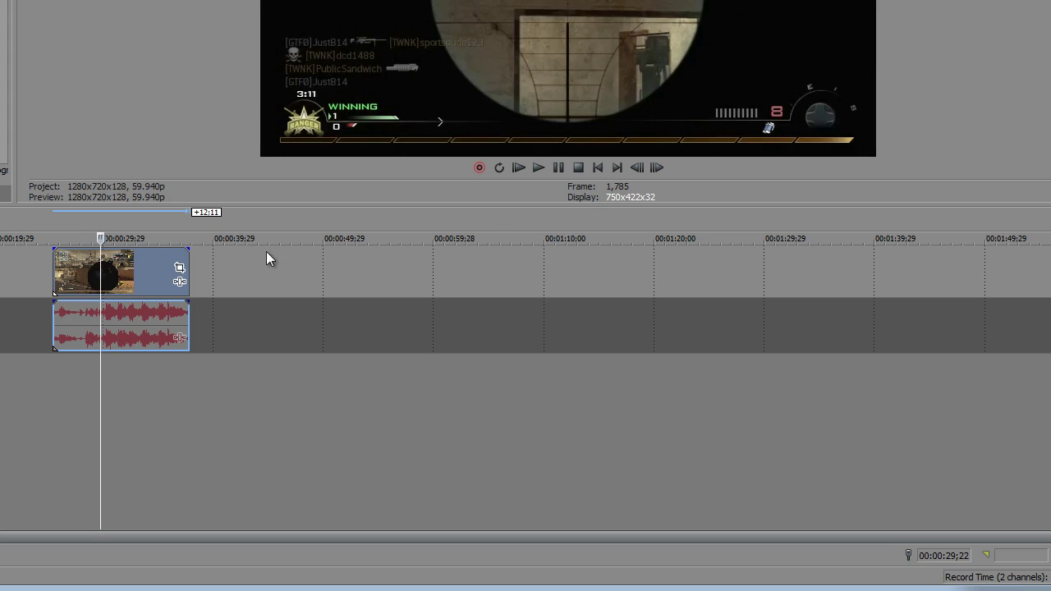
left_click_drag(53, 275, 103, 267)
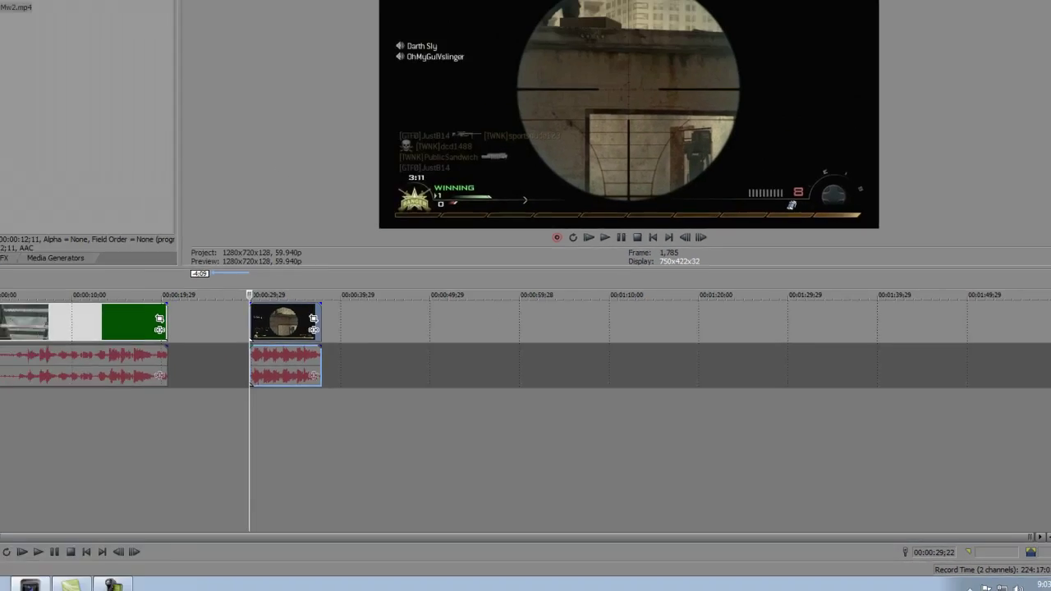
Step: Save a snapshot of the scoped-in frame to the desktop as the PNG file Image4
left_click(419, 46)
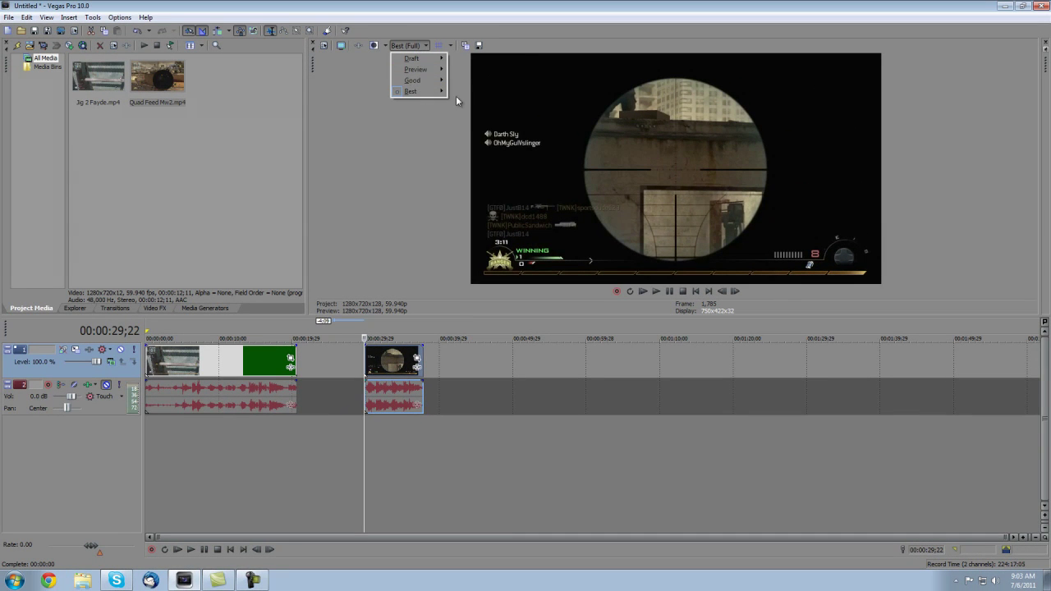
left_click(483, 50)
left_click(480, 46)
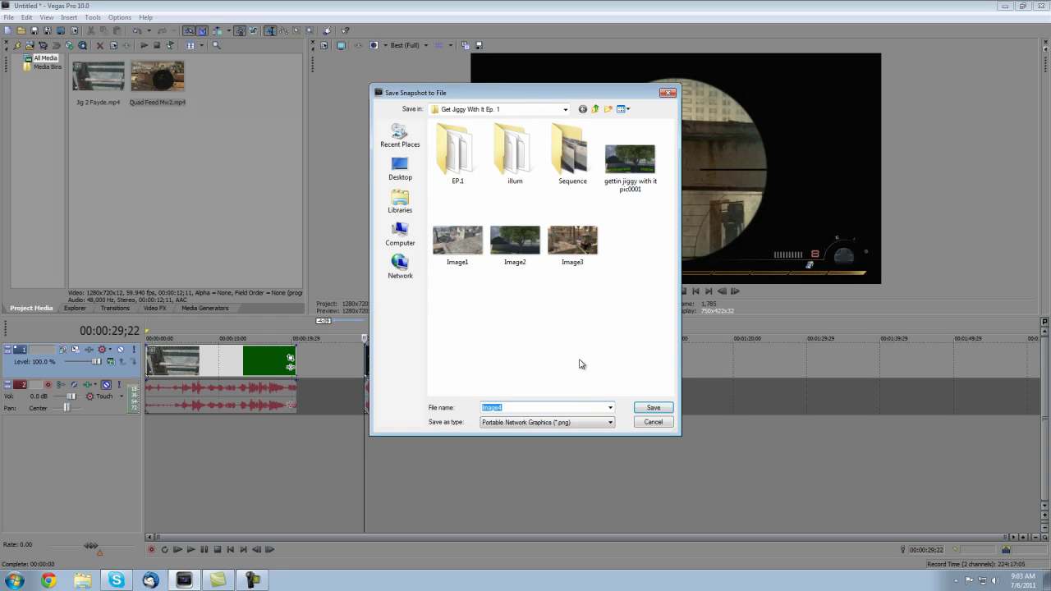
left_click(400, 168)
left_click(657, 408)
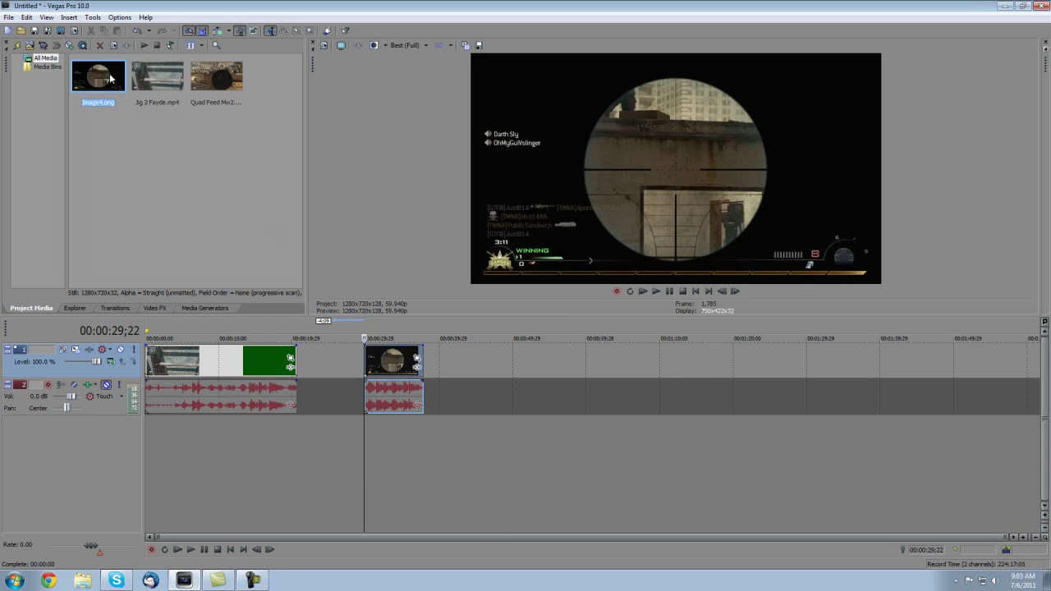
Step: Place Image4.png on a new track above the first clip's end and move the second clip to start where the image ends
left_click_drag(320, 325, 293, 351)
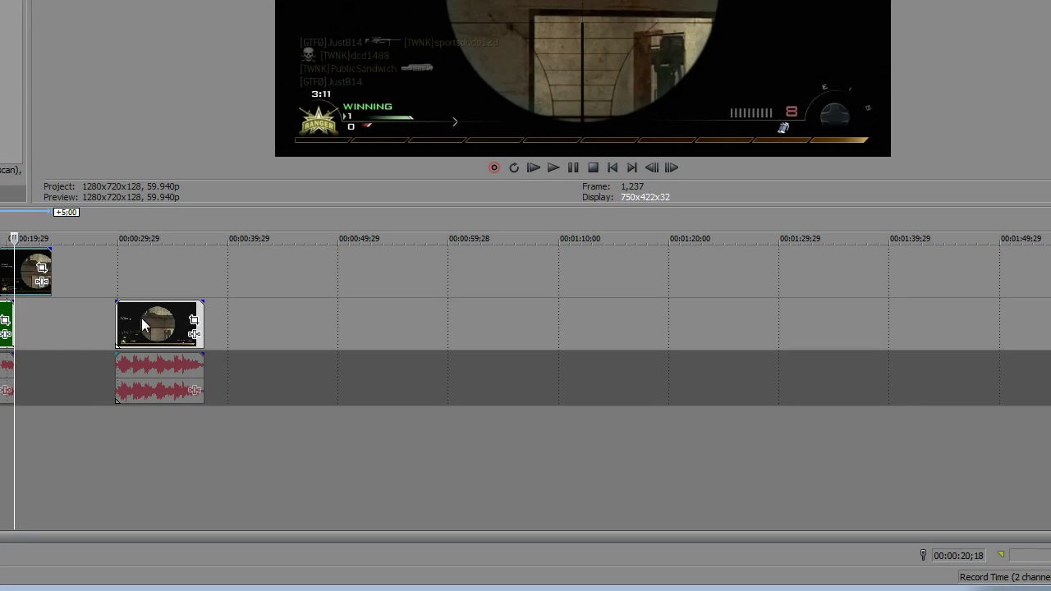
left_click_drag(141, 324, 77, 324)
left_click(52, 305)
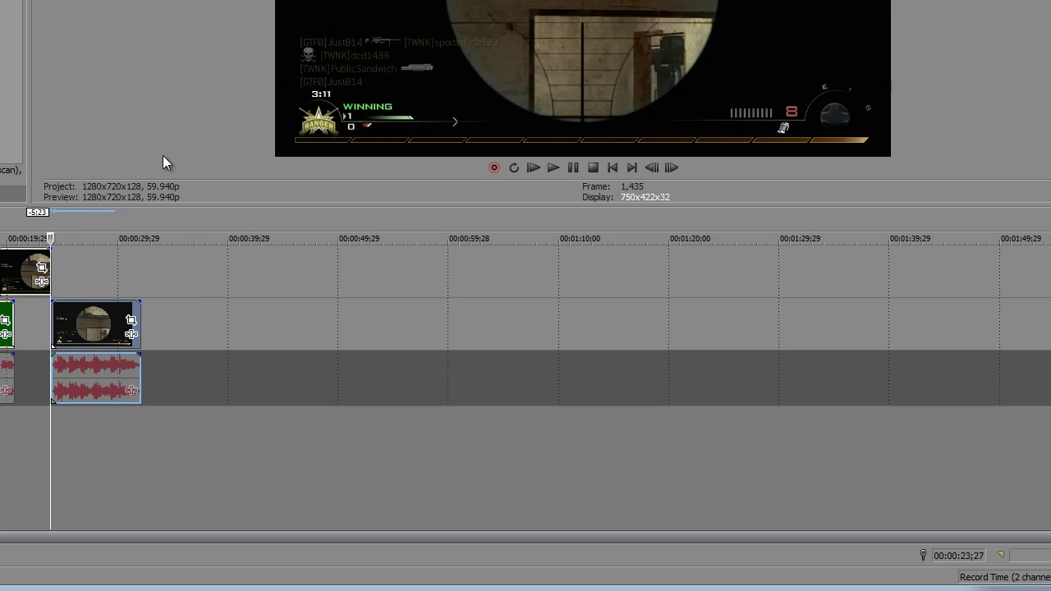
Step: Enlarge the video preview and step through the frames around the cut from the still image to the second clip
left_click_drag(173, 204, 187, 260)
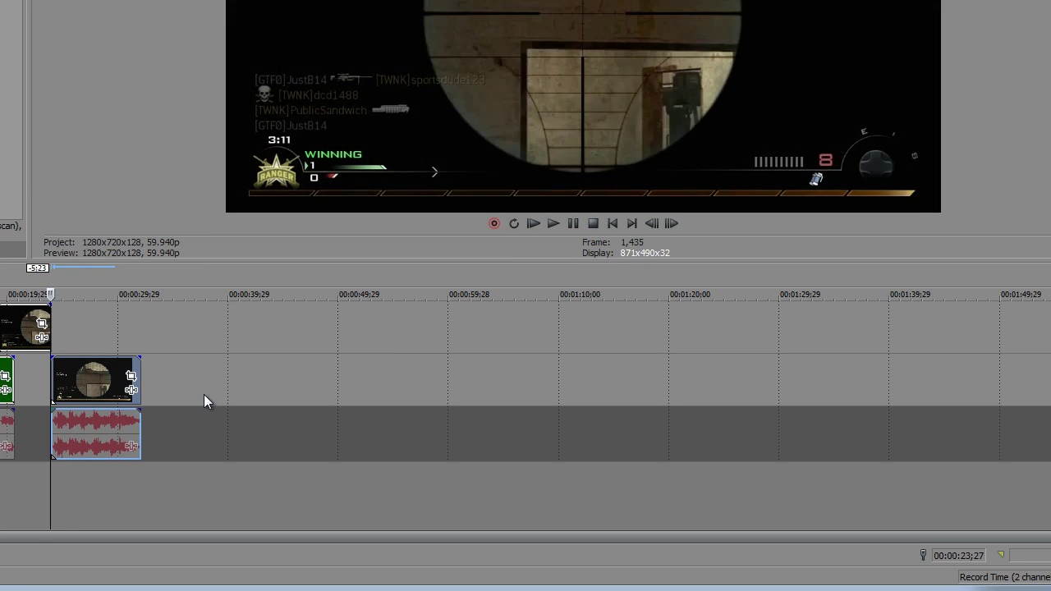
key("Right")
key("Right")
key("Right")
key("Right")
key("Right")
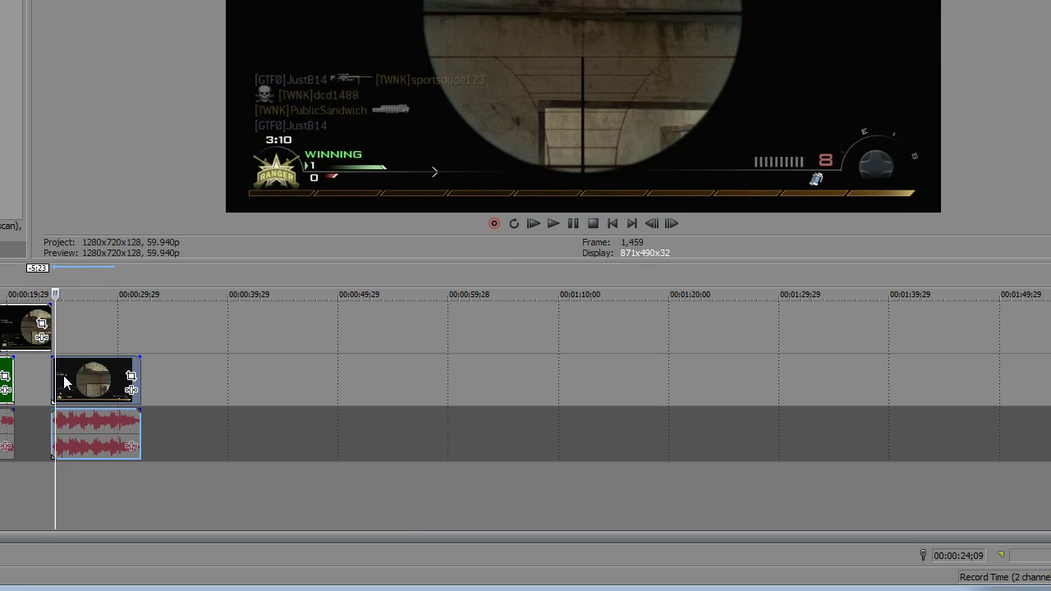
key("Left")
key("Left")
key("Left")
key("Left")
key("Left")
key("Left")
key("Left")
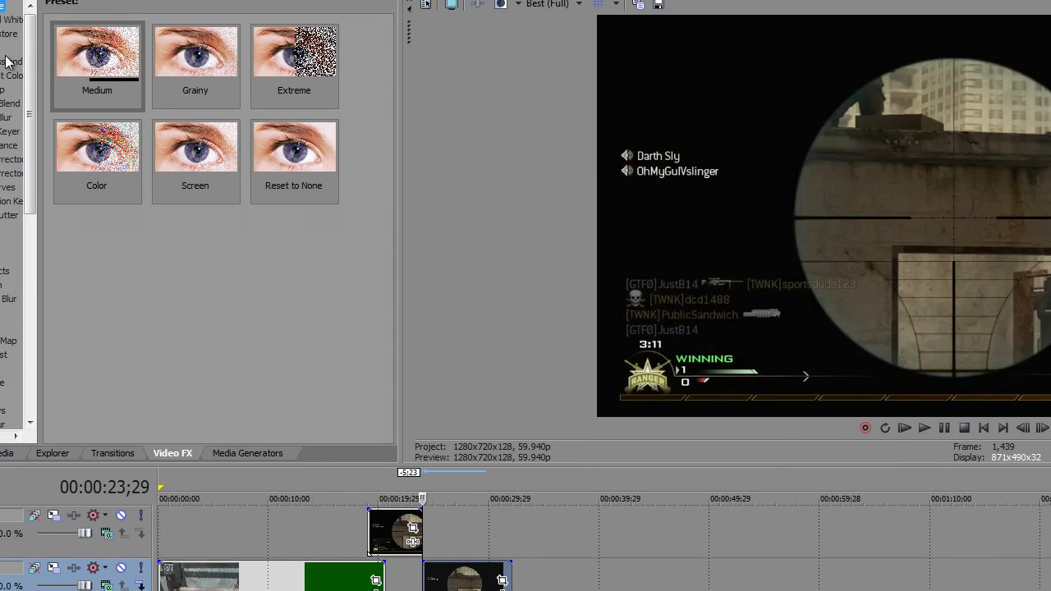
Step: Apply the Brightness and Contrast effect to the Image4 event using the Picture Transition preset
left_click(11, 62)
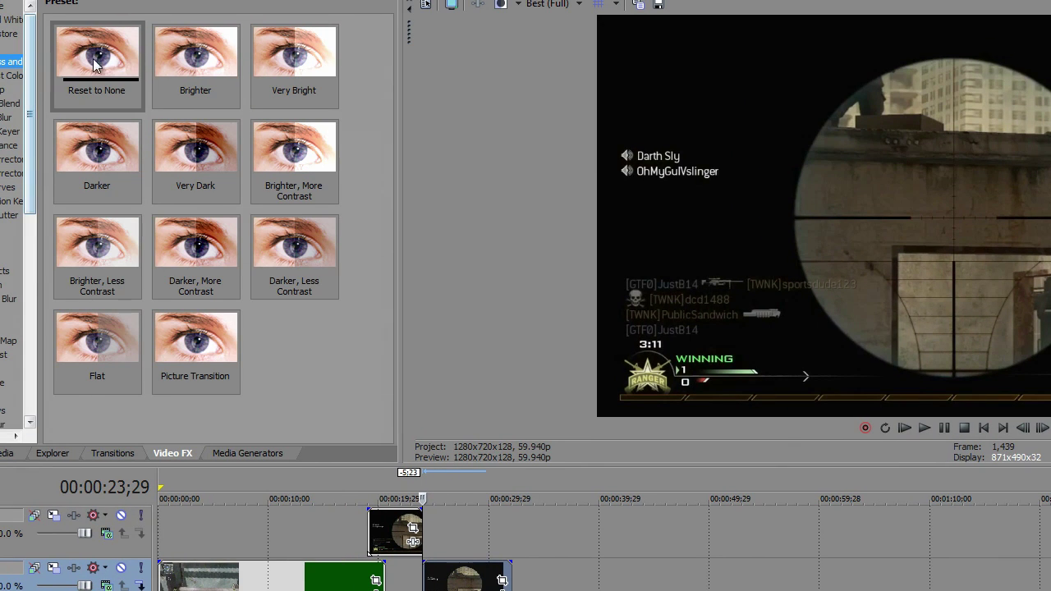
left_click_drag(96, 62, 394, 532)
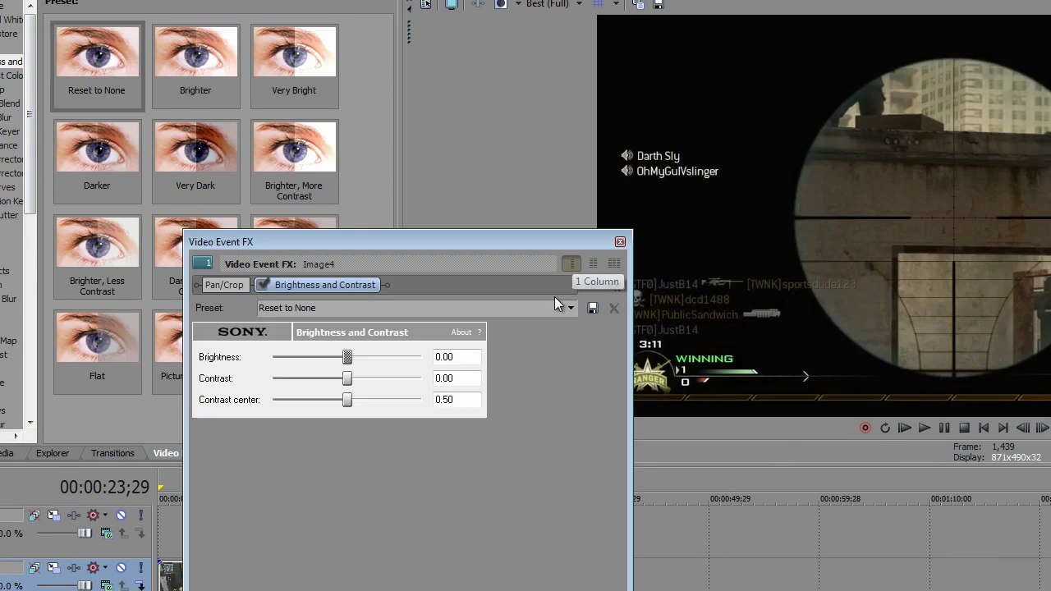
left_click(569, 308)
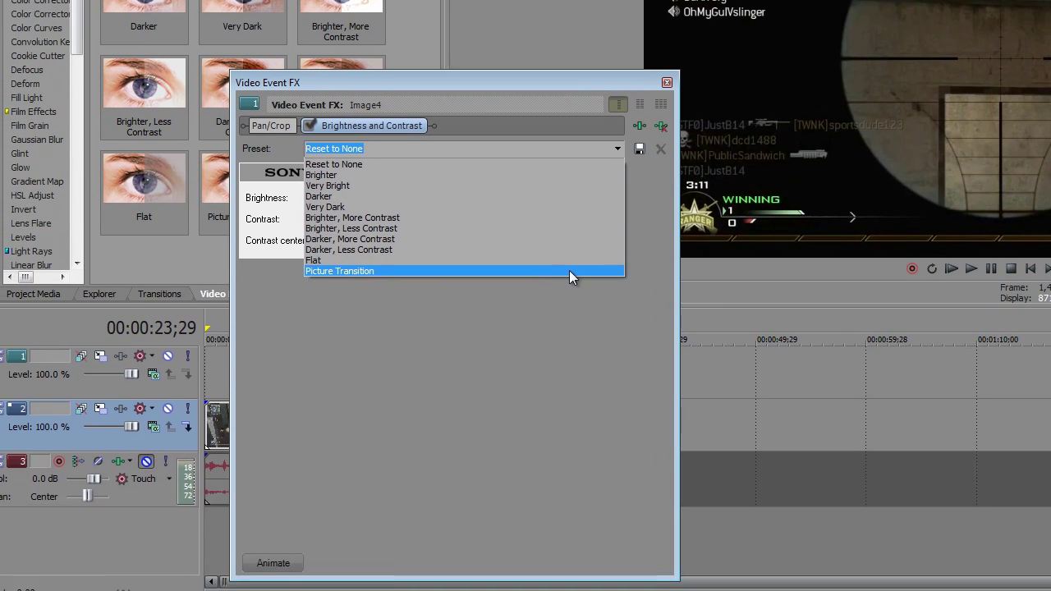
left_click(569, 270)
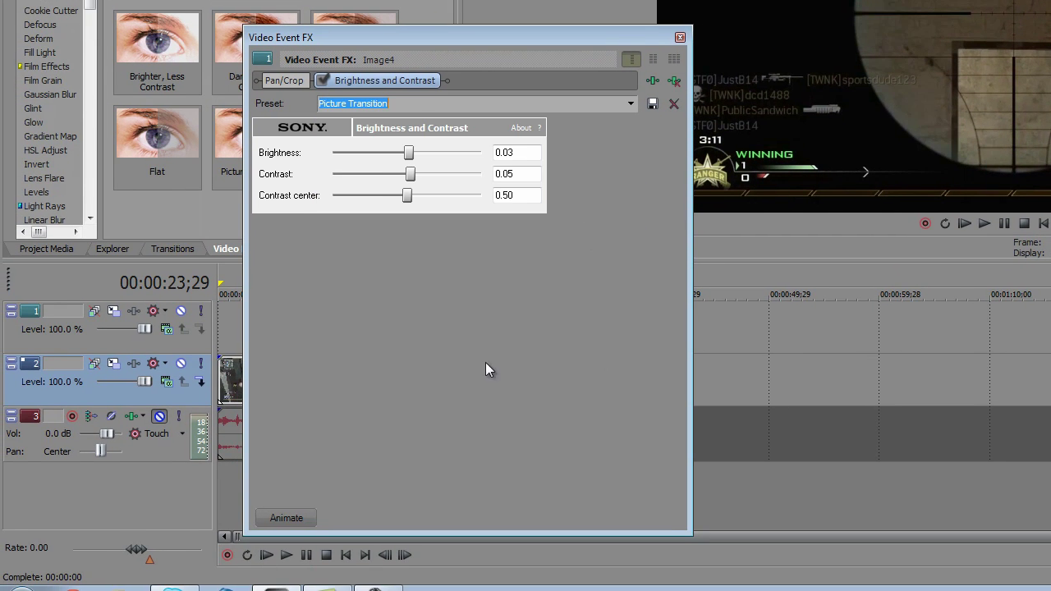
left_click(520, 152)
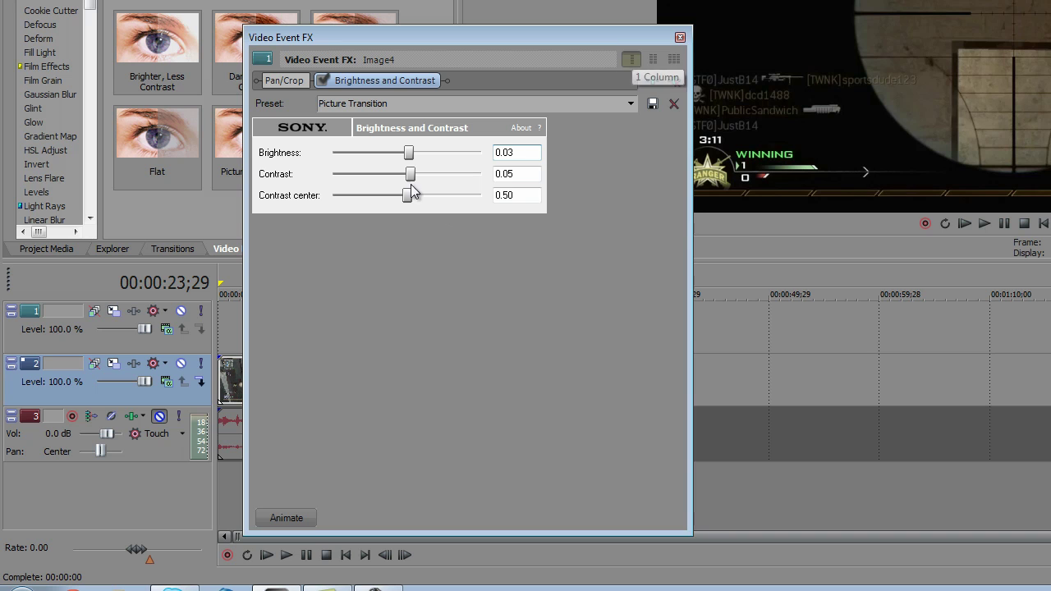
left_click(680, 36)
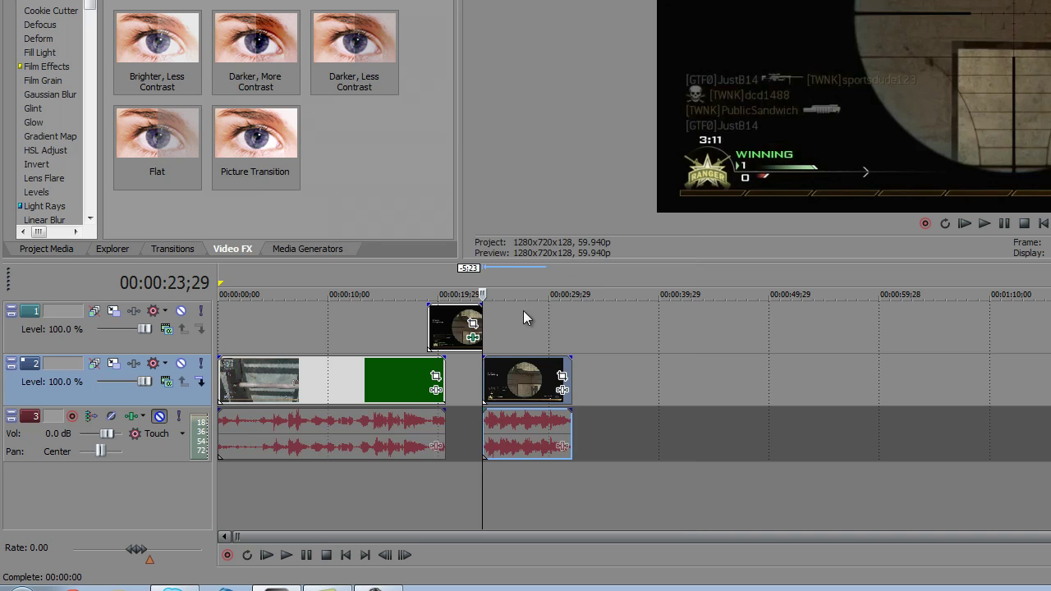
Step: Step back and forth across the cut to compare the still image's brightness with the second clip
key("Right")
key("Left")
key("Left")
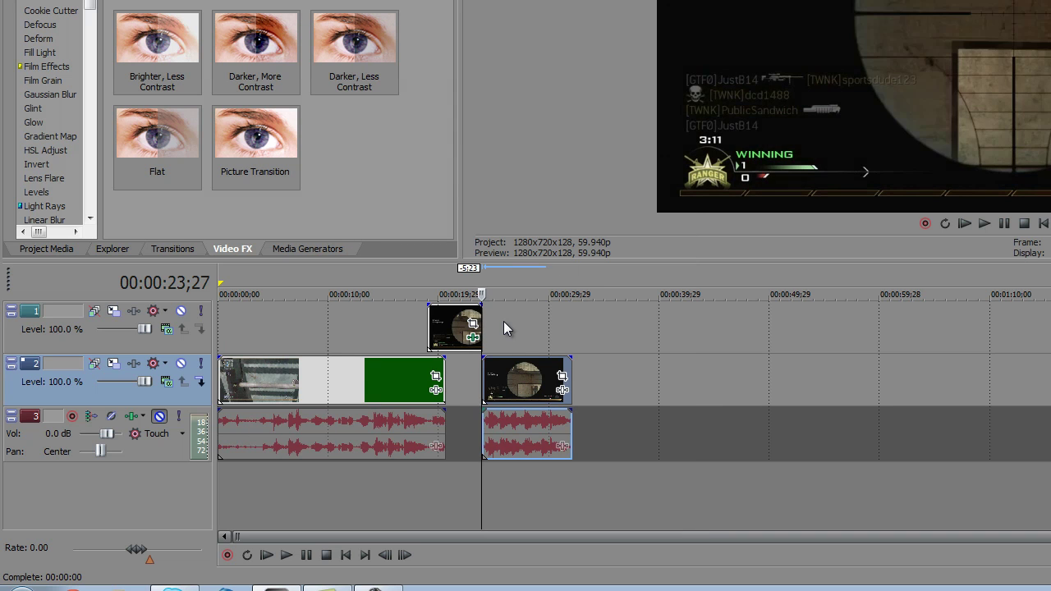
key("Right")
key("Left")
key("Right")
key("Left")
key("Left")
key("Right")
key("Right")
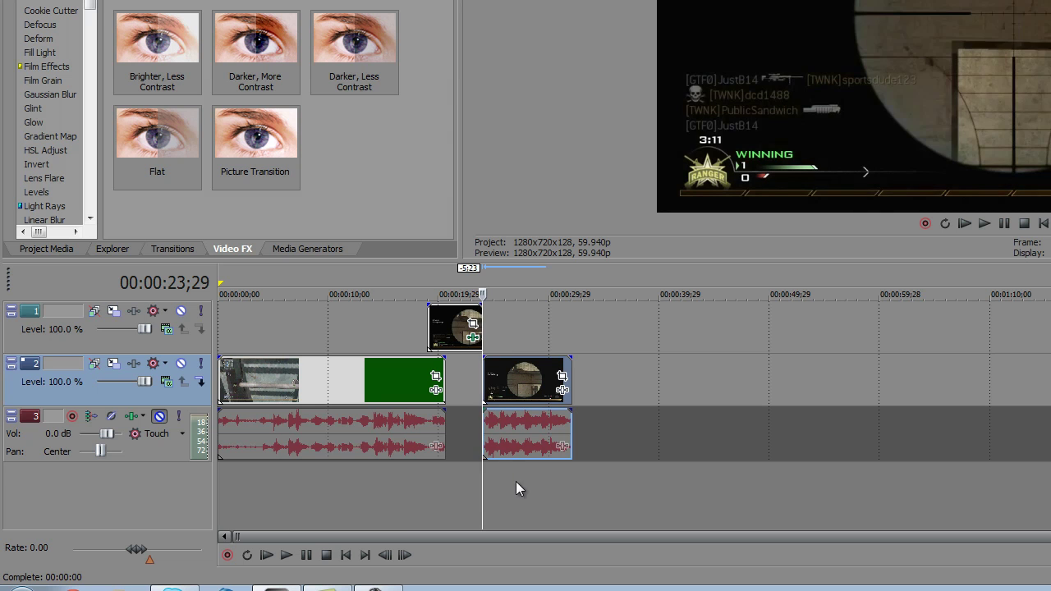
Step: Shorten the Image4 event to about 3 seconds and shift it earlier to start at about 00:00:17;24 over the first clip's end
left_click(429, 322)
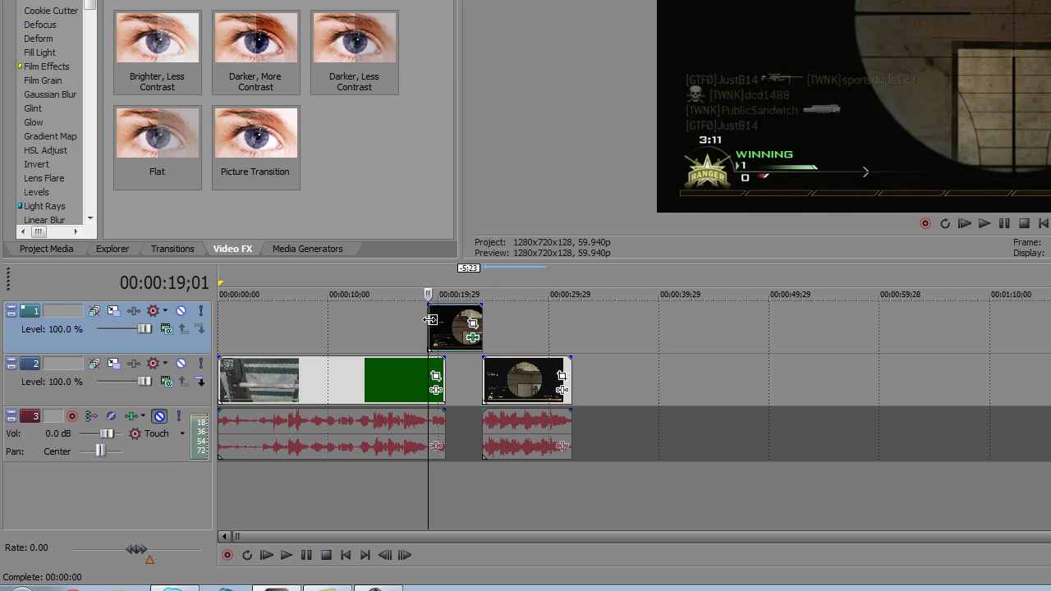
key("Right")
key("Right")
key("Right")
key("Right")
key("Right")
key("Right")
key("Right")
key("Right")
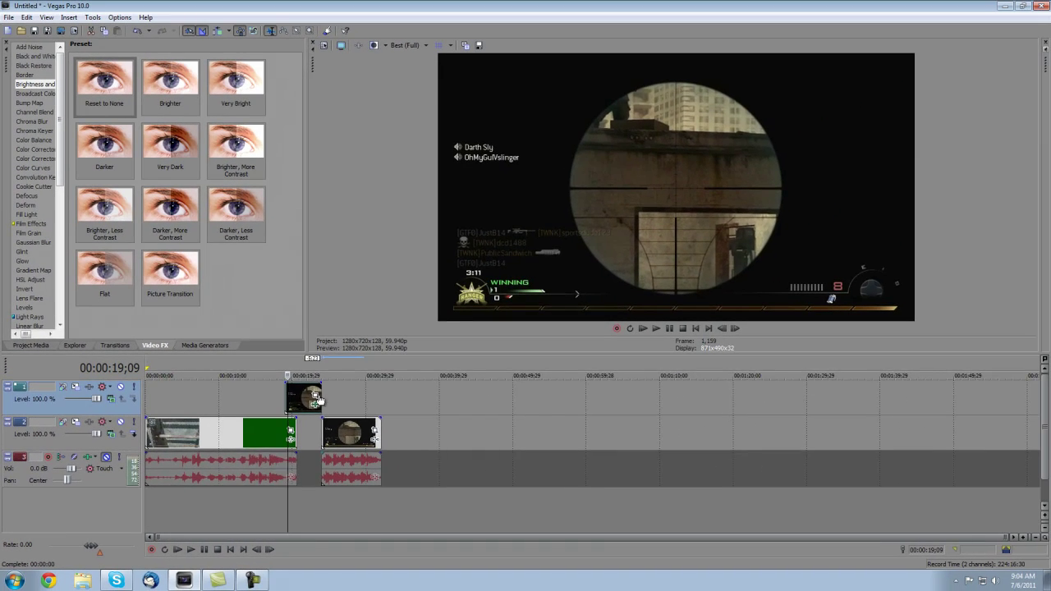
scroll(465, 328, "up", 3)
mouse_move(588, 397)
left_mouse_down()
mouse_move(563, 396)
mouse_move(572, 400)
left_mouse_up()
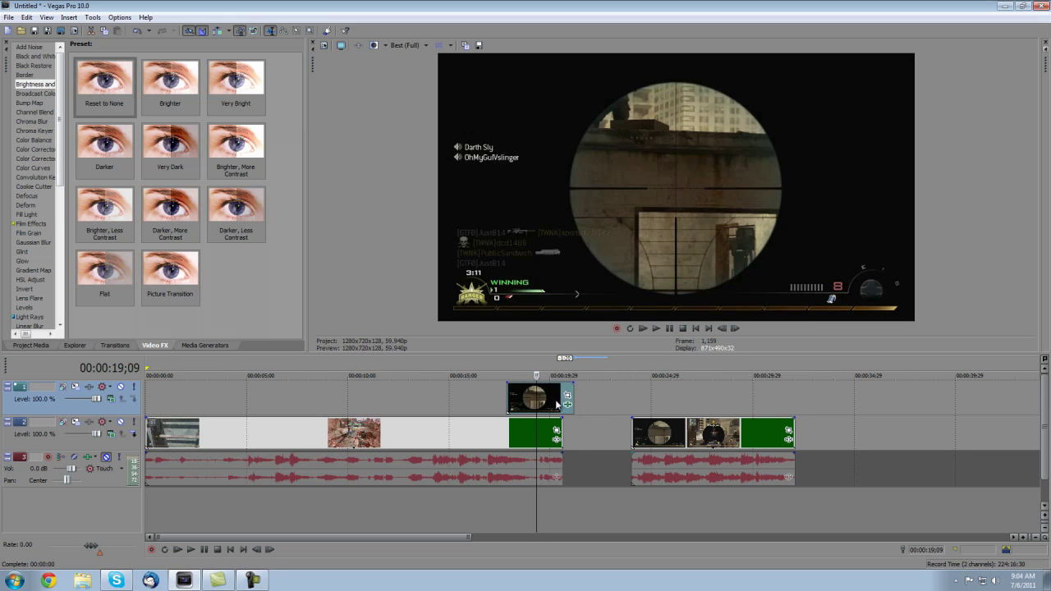
Step: Enable the mask in the Image4 event's pan/crop settings and apply the Scope preset to it
left_click(511, 404)
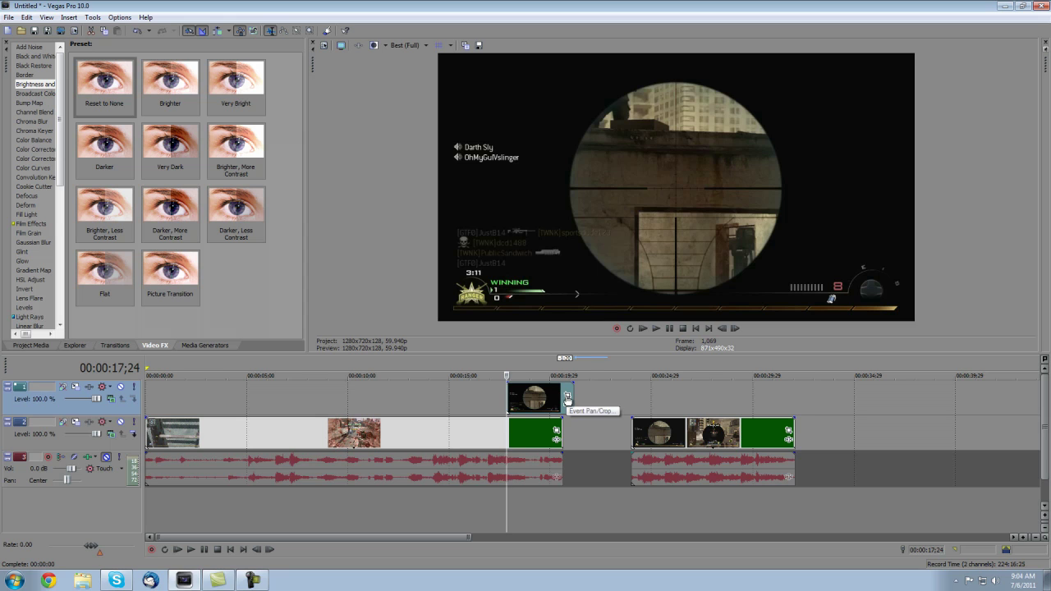
left_click(567, 399)
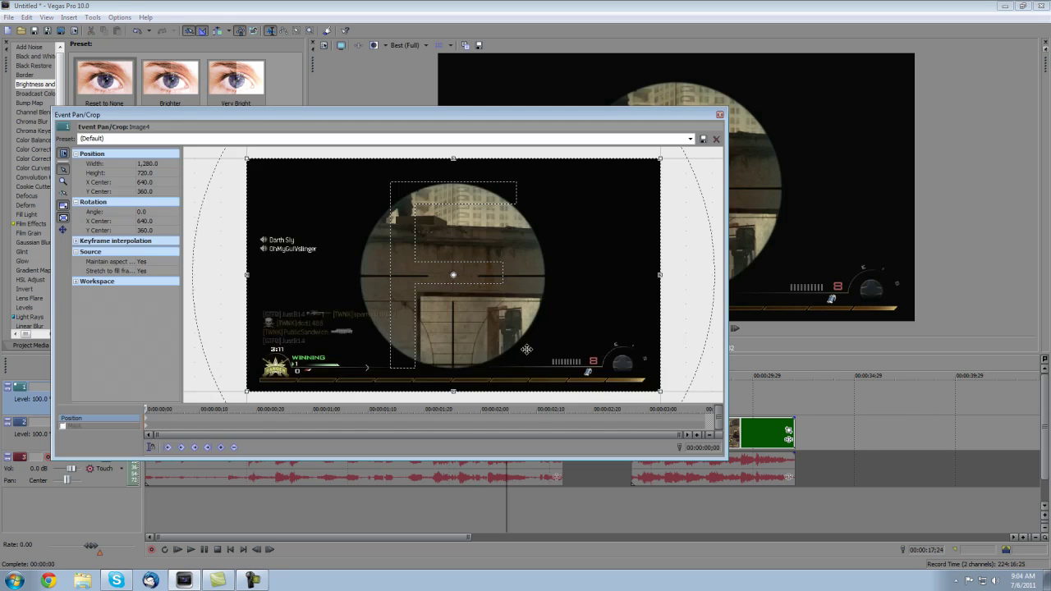
left_click(720, 115)
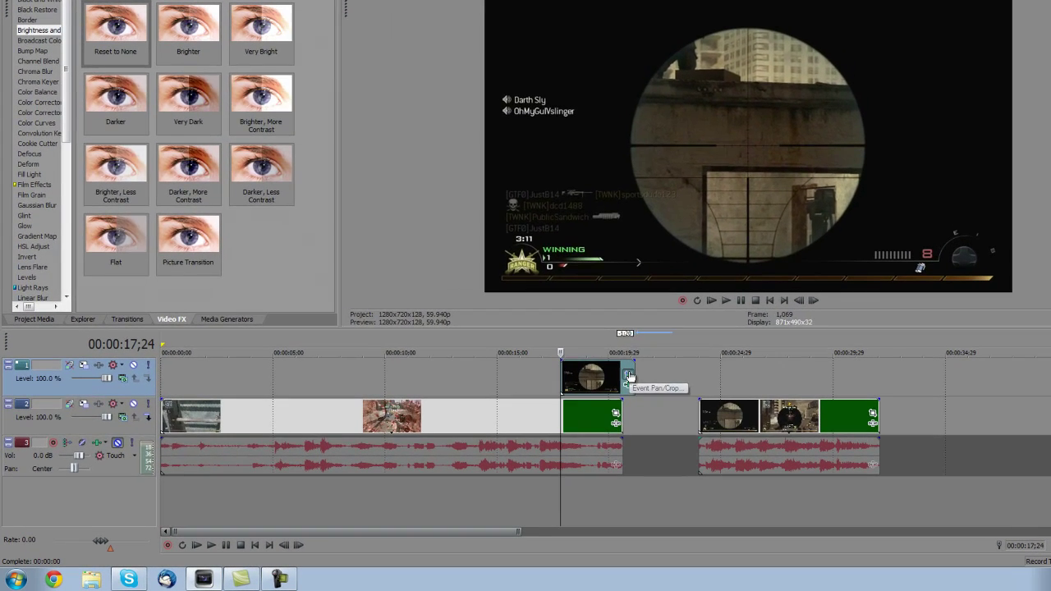
left_click(568, 400)
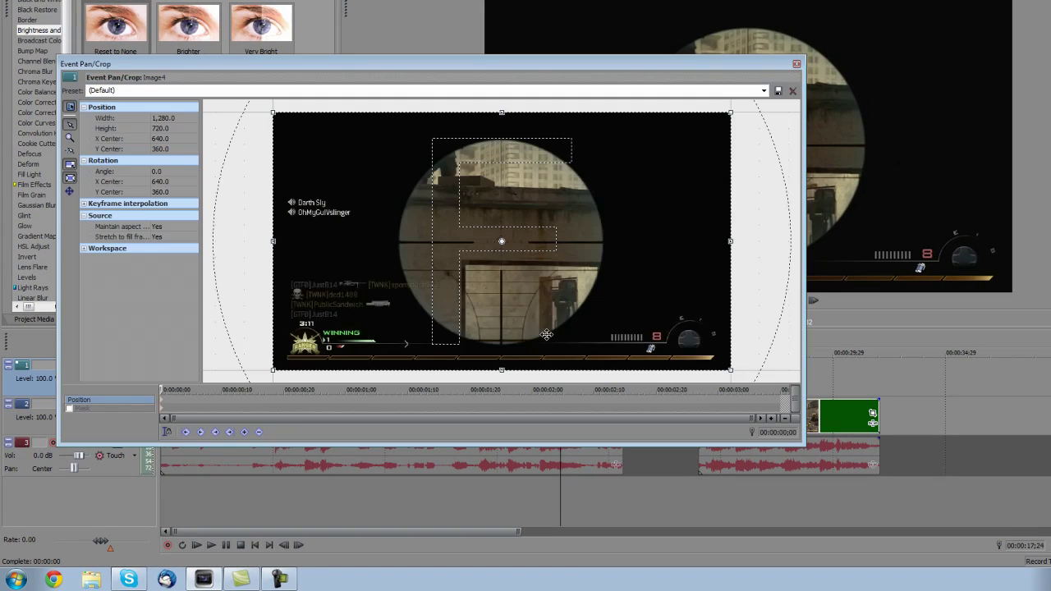
left_click(69, 408)
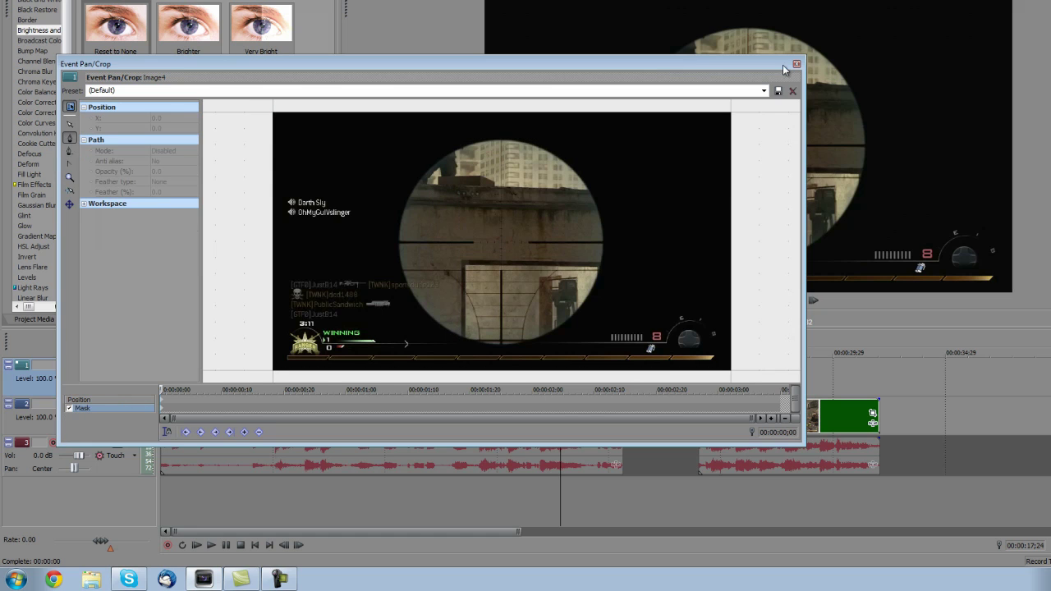
left_click(763, 91)
left_click(759, 103)
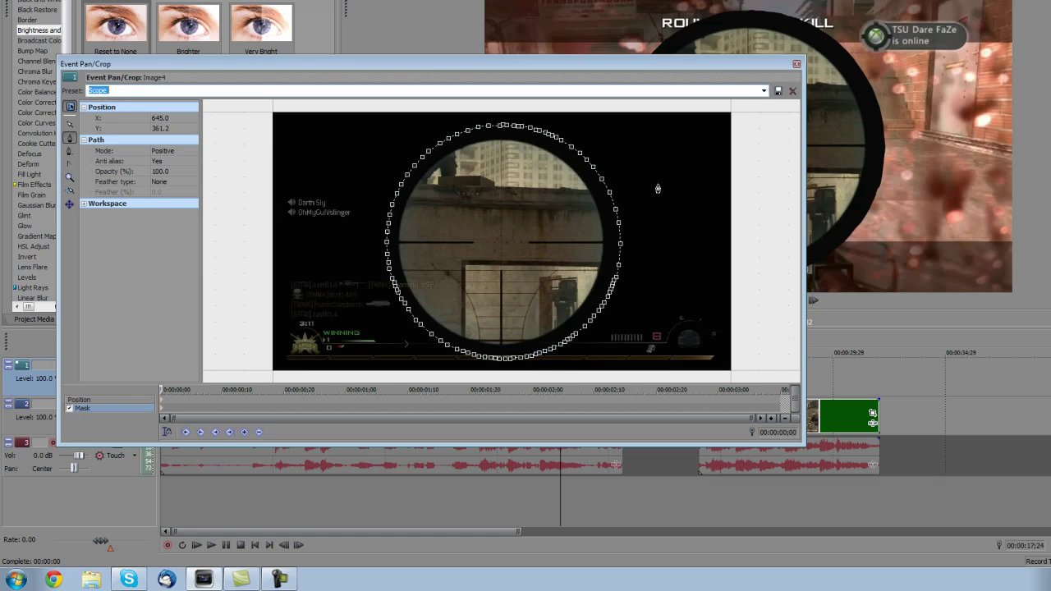
left_click_drag(530, 64, 530, 174)
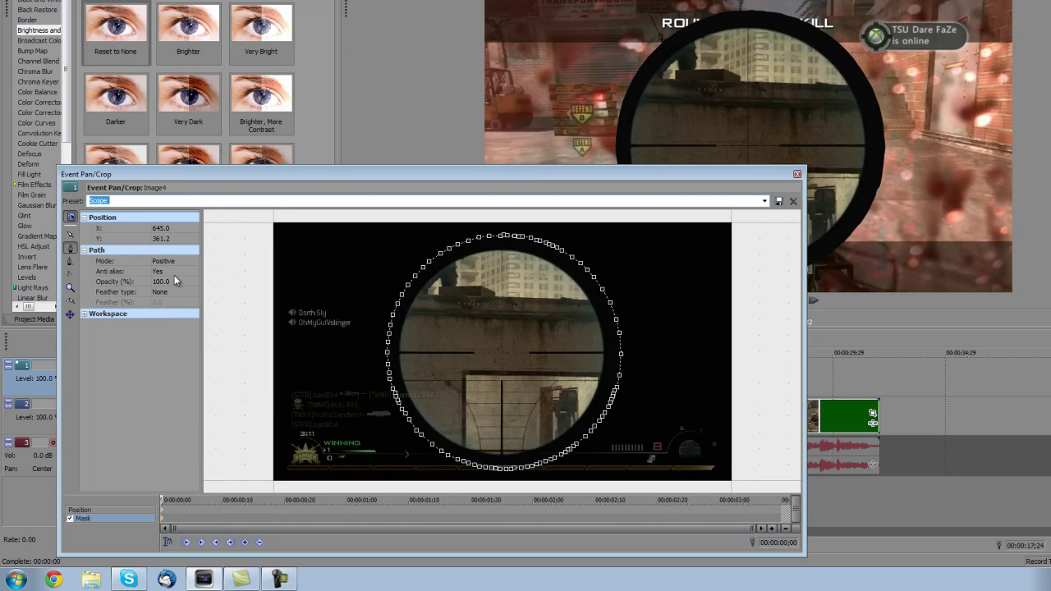
Step: Set the mask's feather type to In and try feather amounts of 10, 5 and 4 percent before settling on 4.5 percent
left_click(563, 253)
left_click(165, 292)
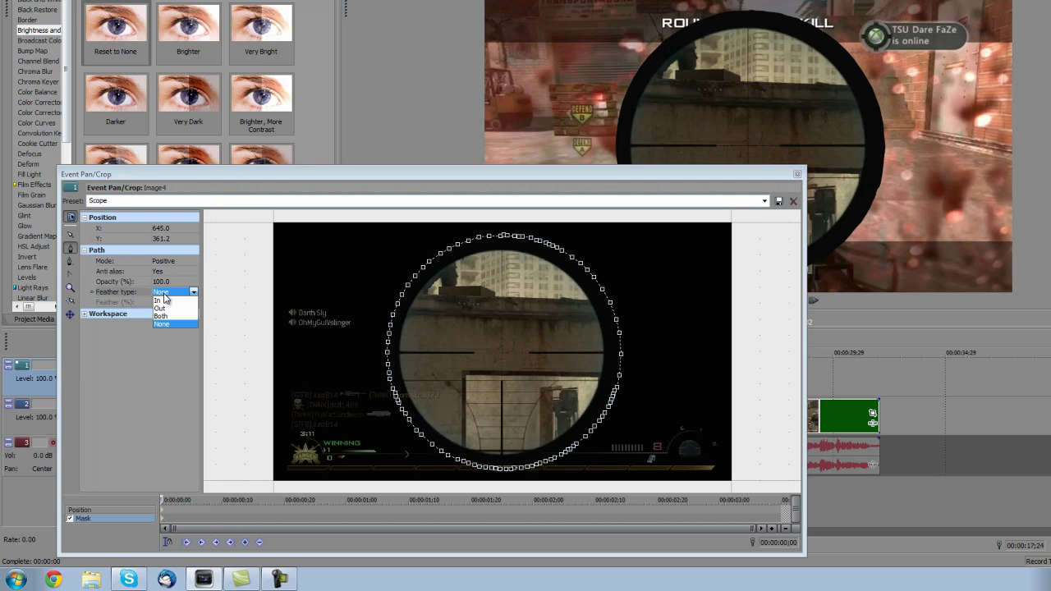
left_click(162, 310)
left_click(170, 302)
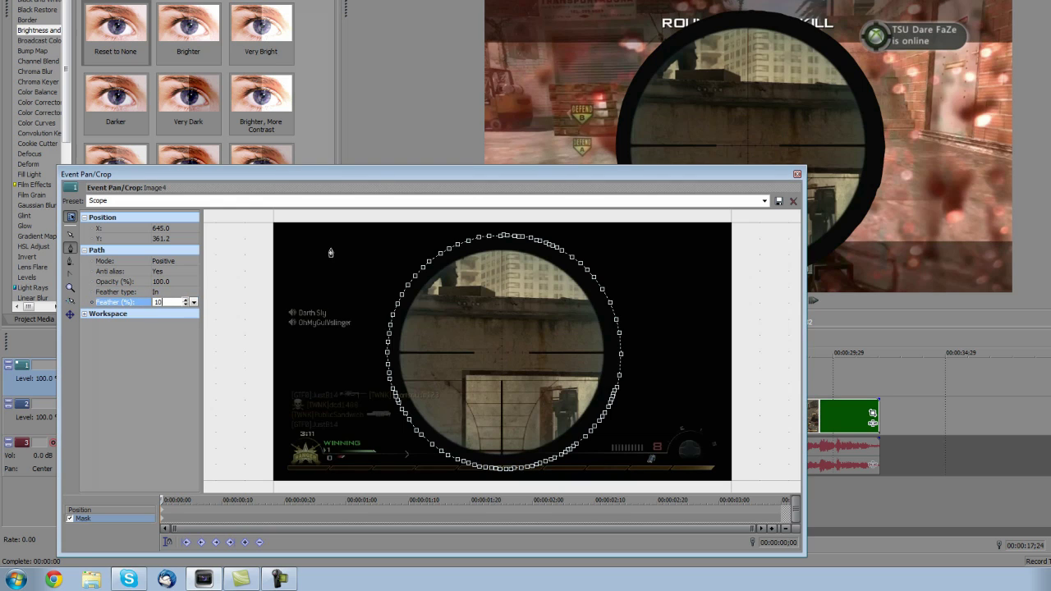
key("Return")
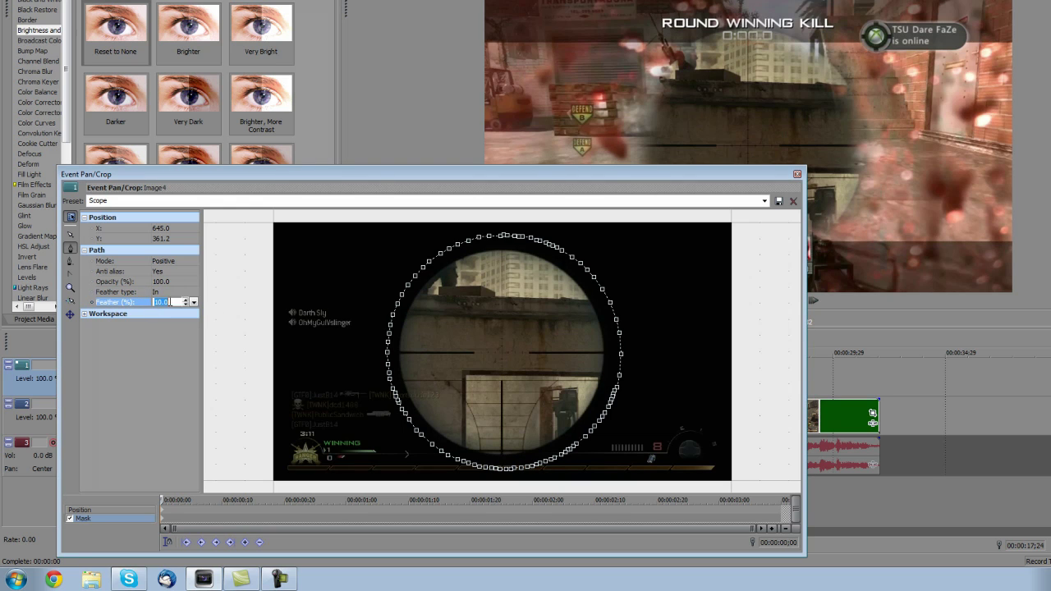
type("5")
key("Return")
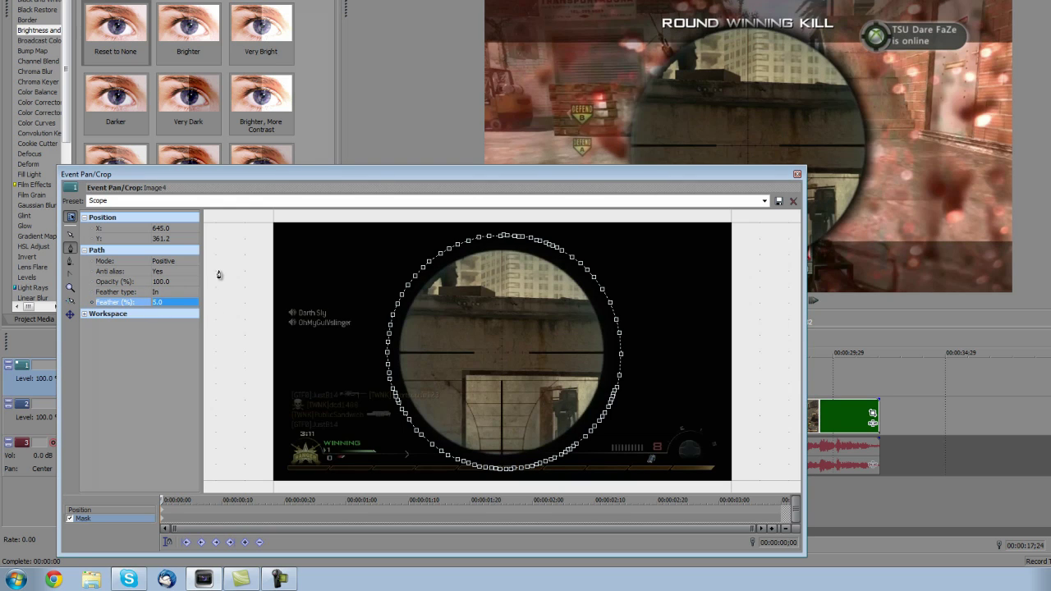
left_click(168, 303)
key("Return")
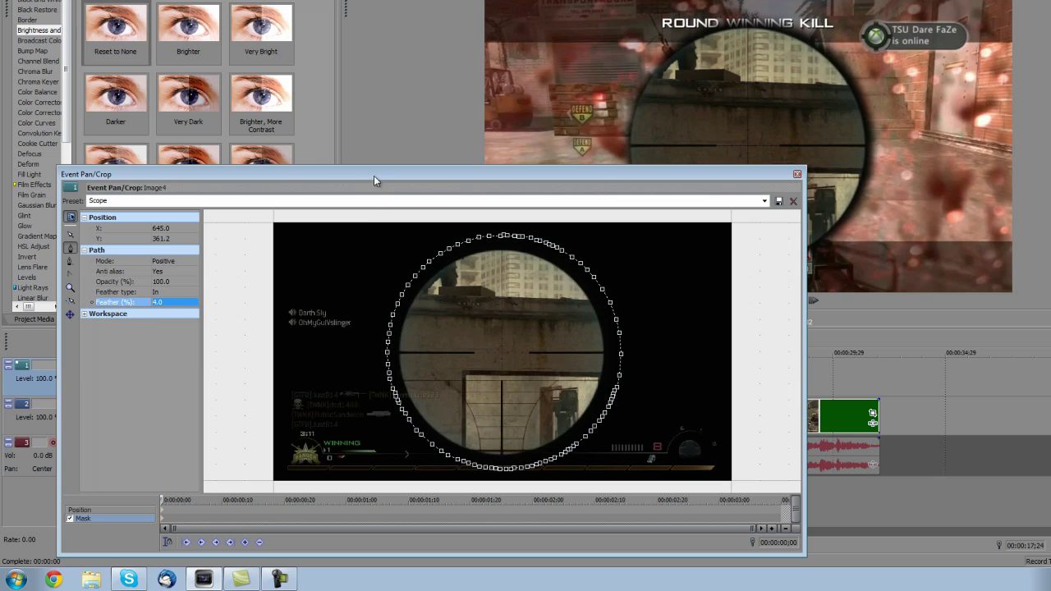
left_click(184, 303)
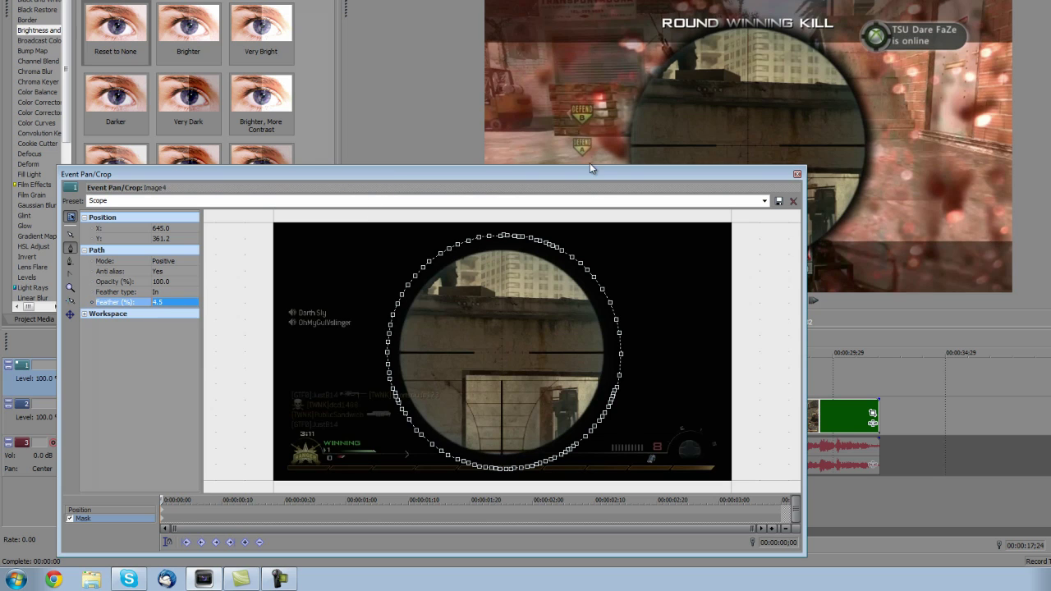
Step: Add a position keyframe at the end of the Image4 event, at 00:00:03;10, with a rotation angle of -360
left_click_drag(589, 178, 531, 240)
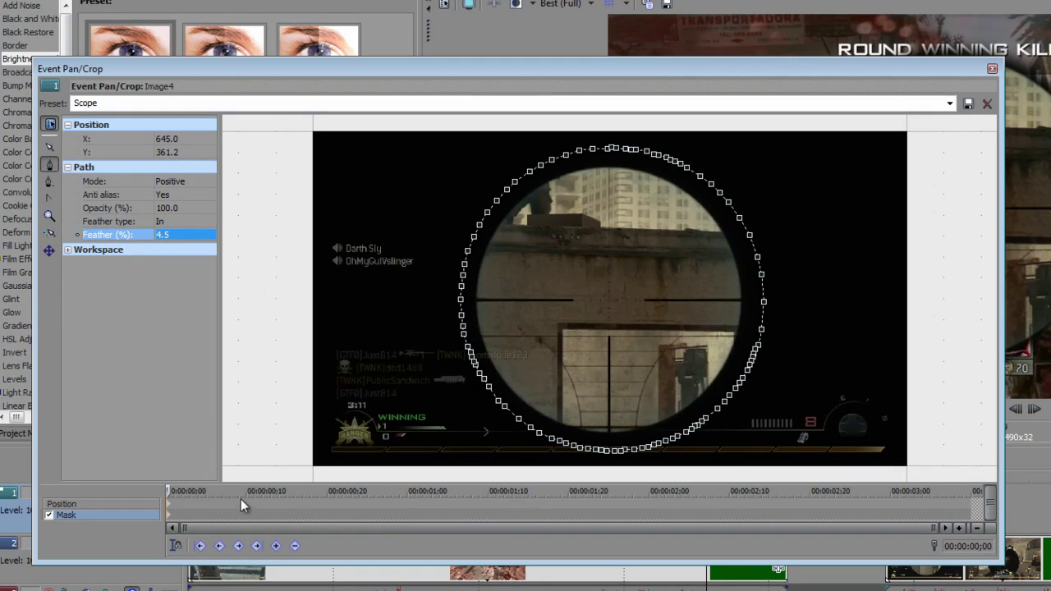
left_click_drag(243, 504, 1036, 479)
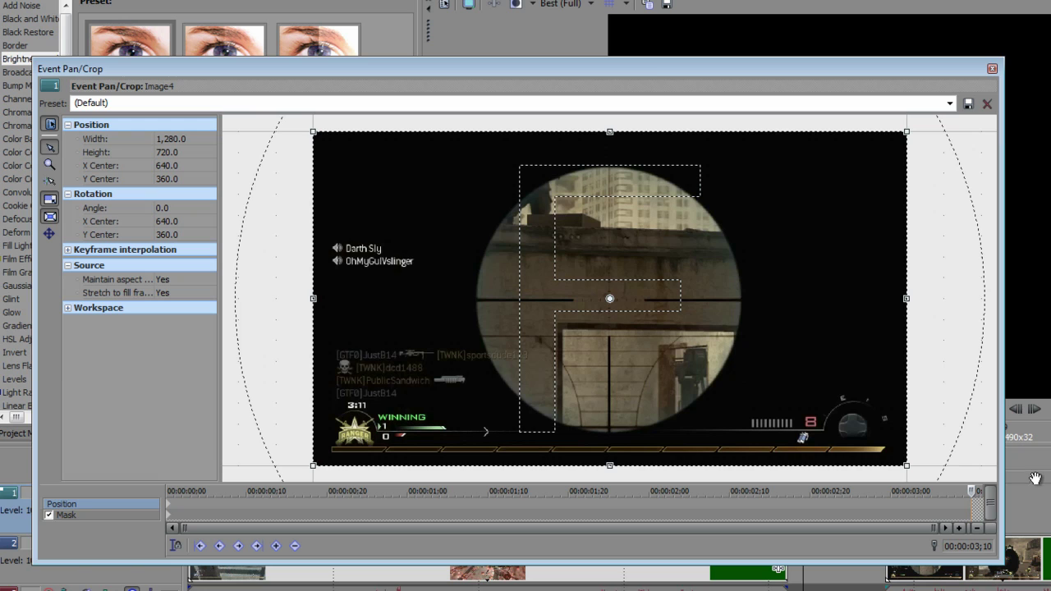
left_click(68, 515)
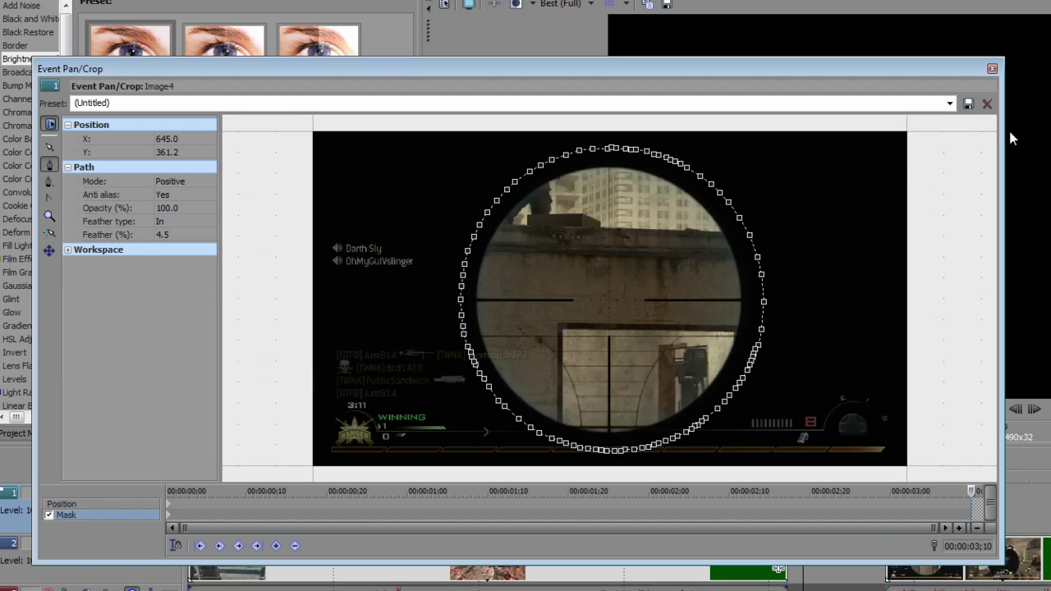
left_click(950, 103)
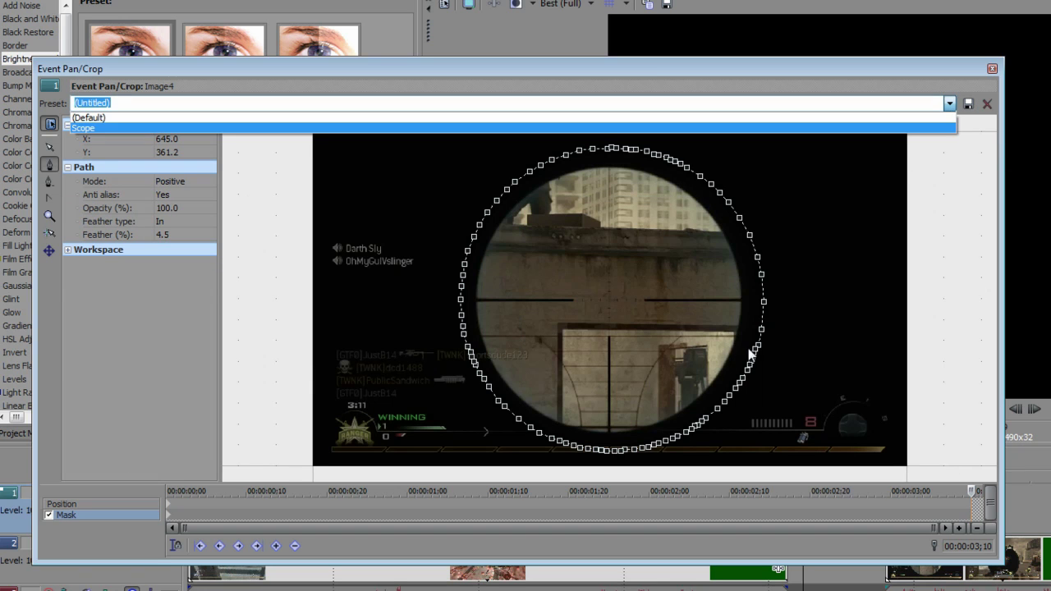
left_click(82, 506)
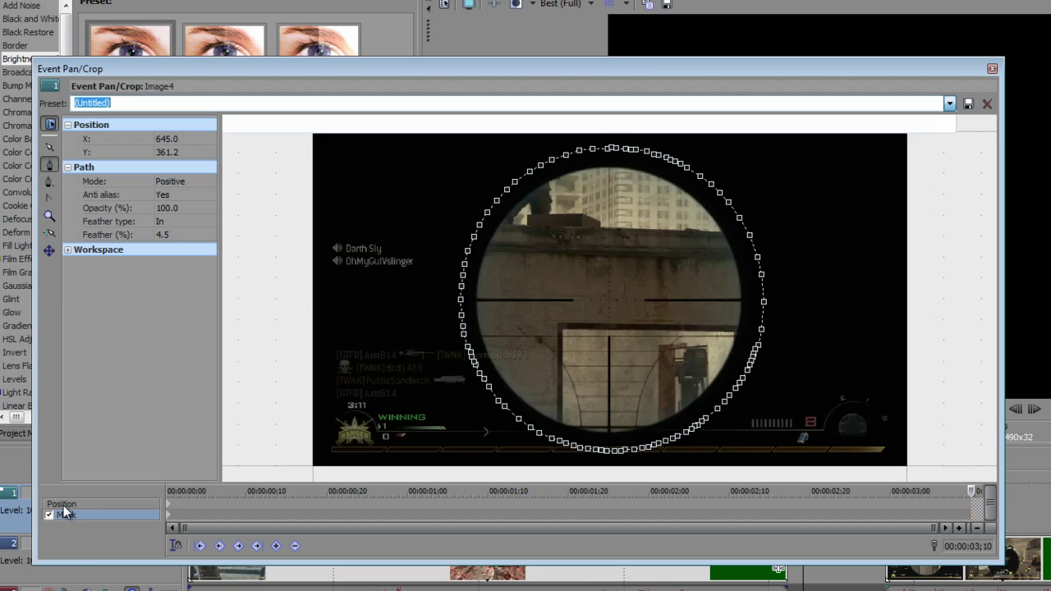
left_click(71, 504)
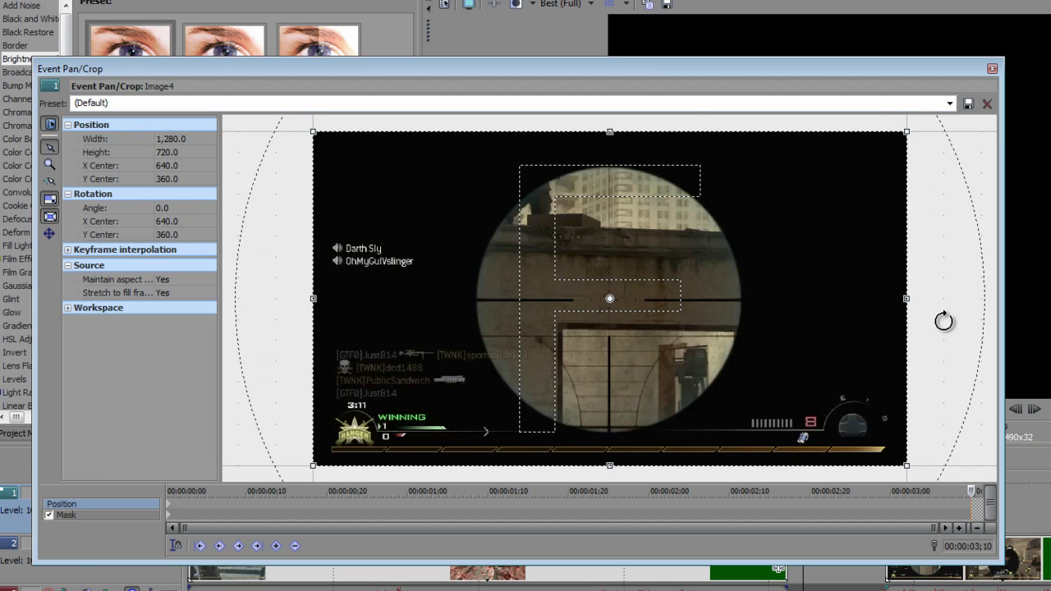
left_click_drag(943, 321, 821, 302)
left_click(160, 211)
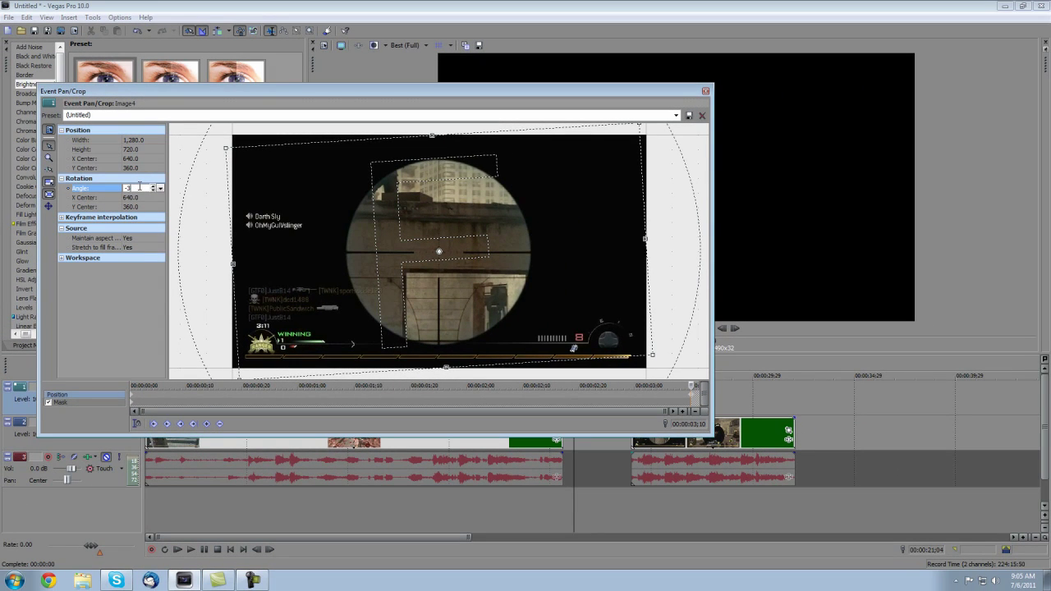
type("-360")
key("Return")
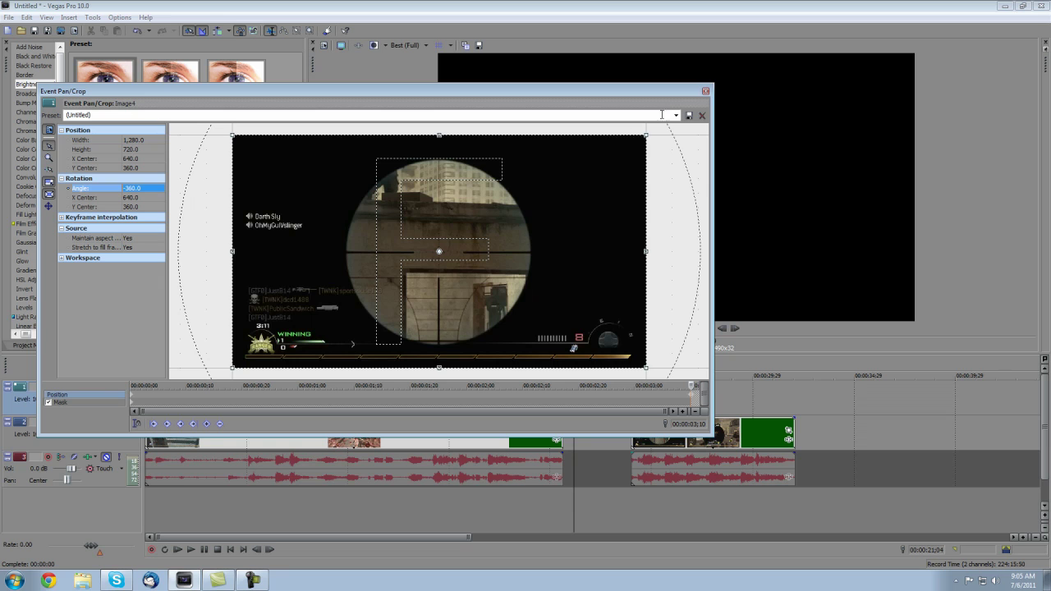
Step: Close the pan/crop settings and play back the rotating image from the start of the Image4 event
left_click(705, 91)
left_click(504, 403)
key("space")
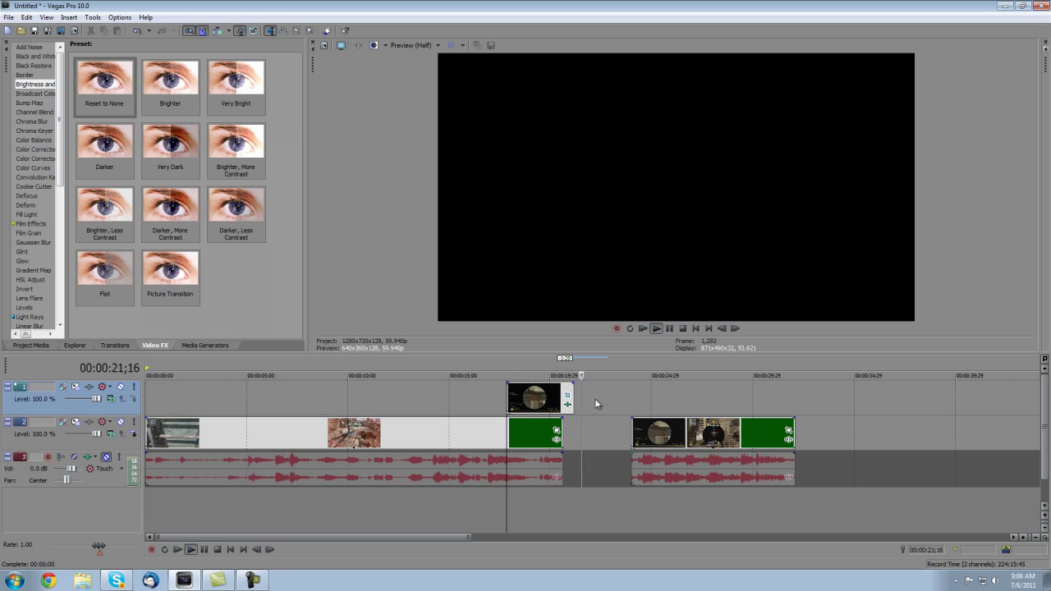
key("Return")
Step: Add a fade-in to the Image4 event reaching to about the first clip's end, and play it back from the event's start
left_click_drag(504, 383, 566, 386)
left_click(539, 398)
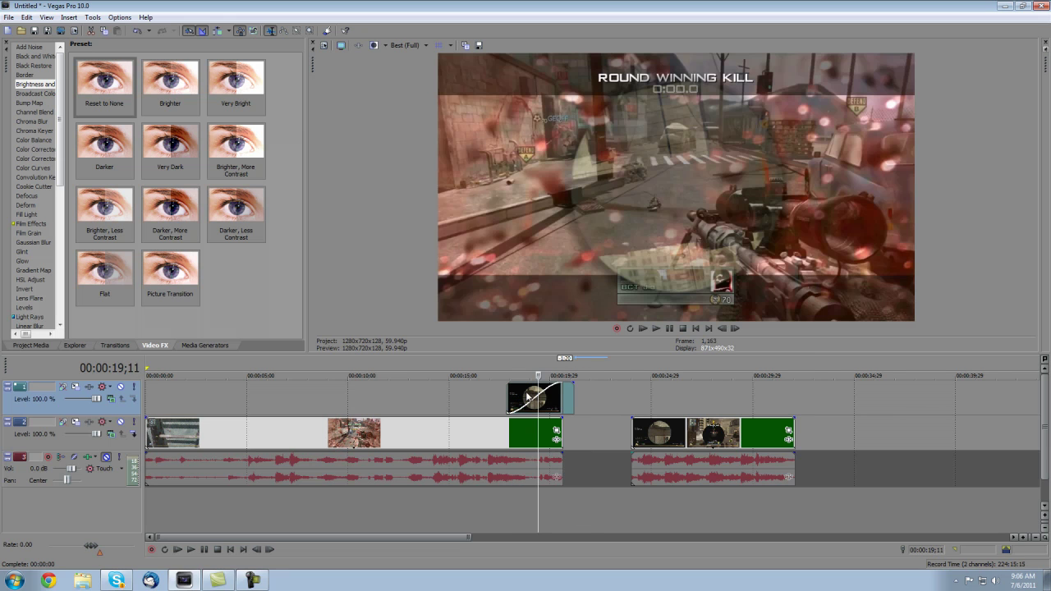
left_click(509, 390)
key("space")
key("Return")
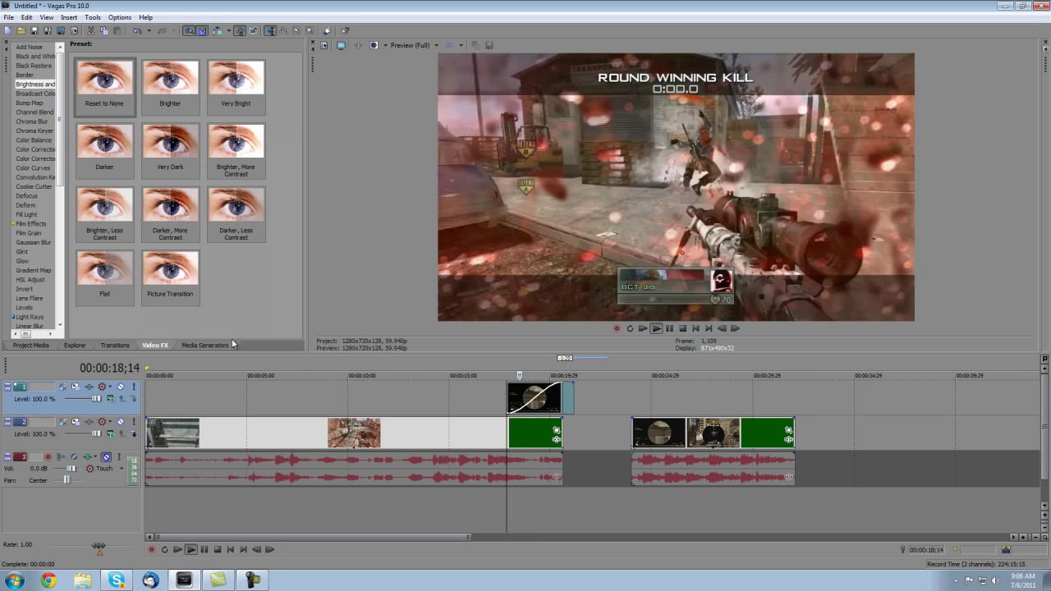
Step: Browse the preset thumbnails of the transition categories, including Page Peel, Gradient Wipe, Flash, Iris, Cross Effect and Clock Wipe
left_click(115, 345)
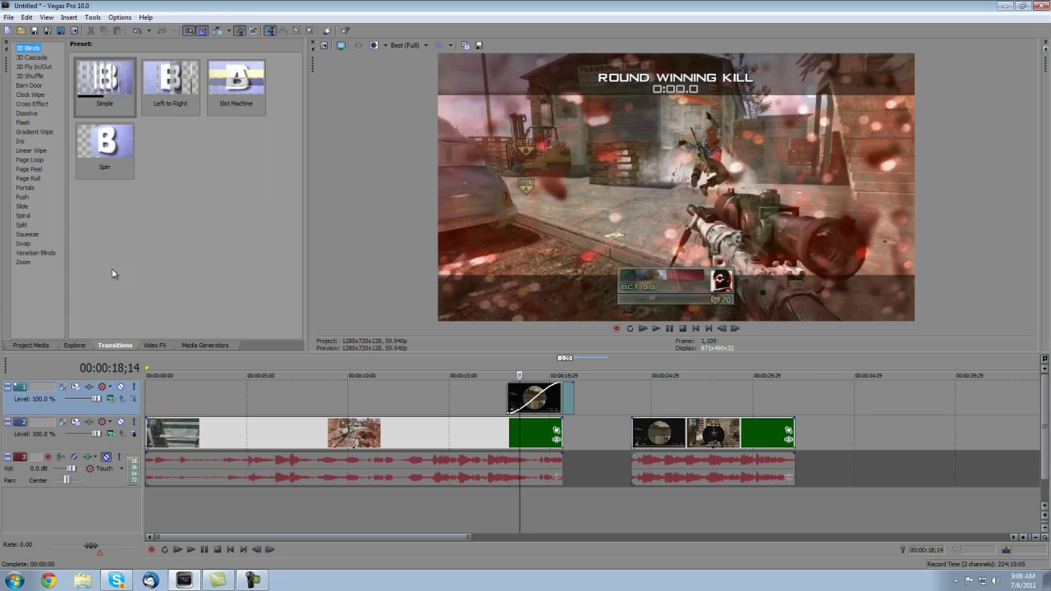
left_click(32, 179)
left_click(31, 187)
left_click(29, 169)
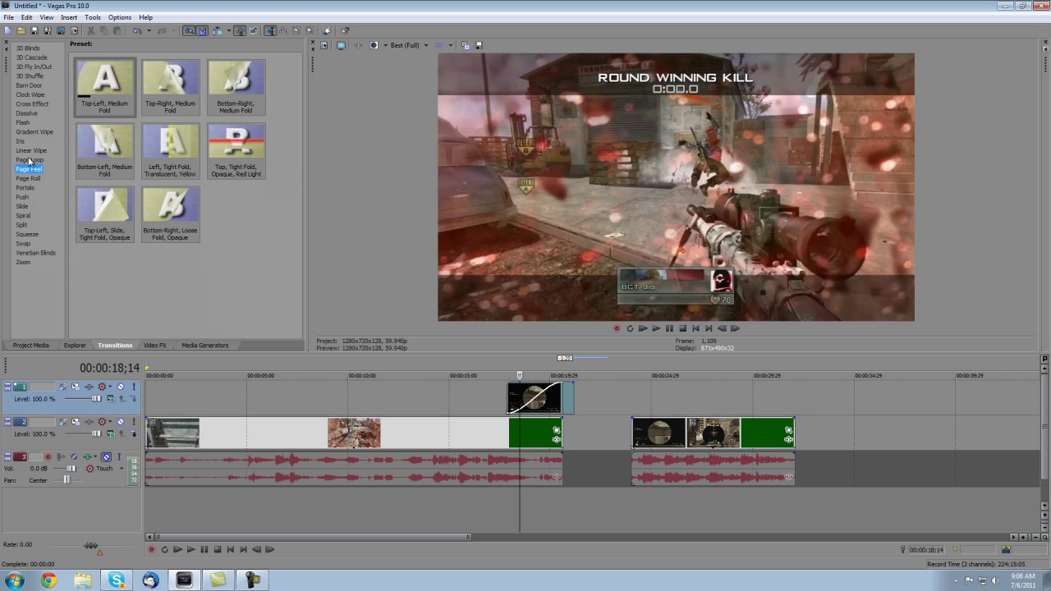
left_click(29, 160)
left_click(26, 150)
left_click(24, 141)
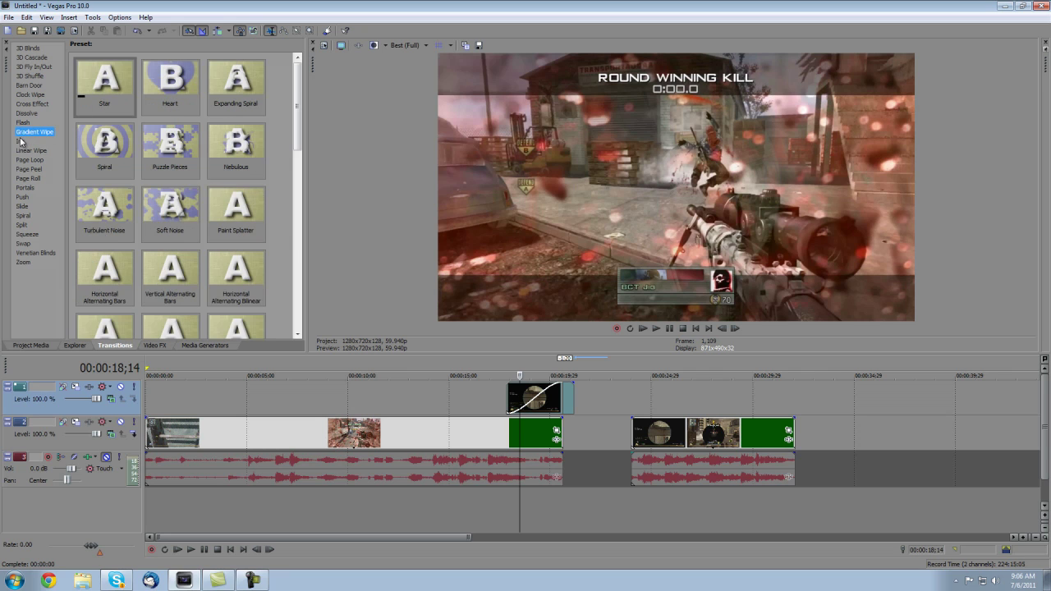
left_click(22, 123)
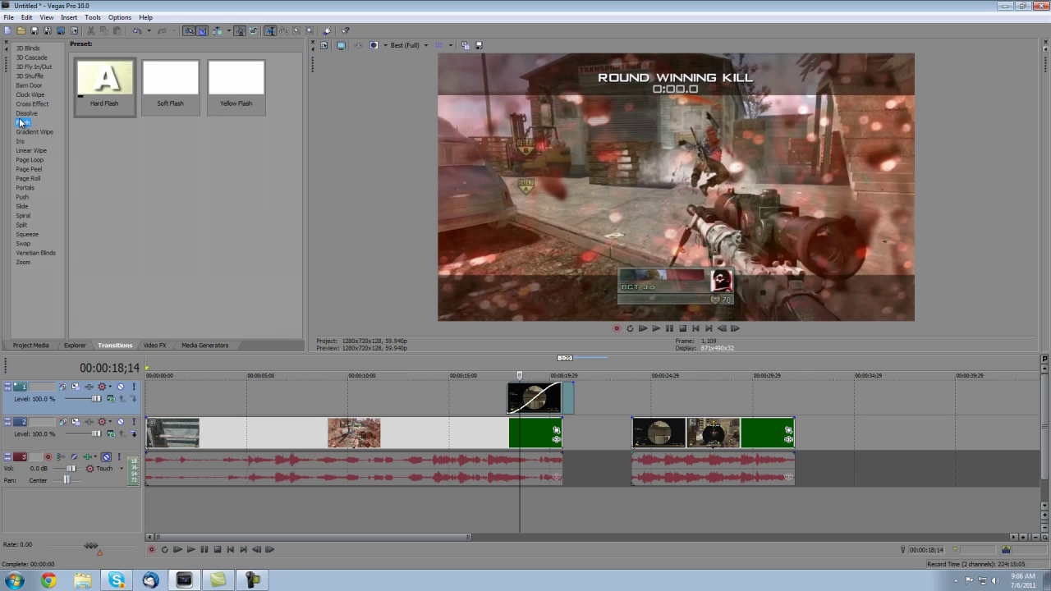
left_click(18, 141)
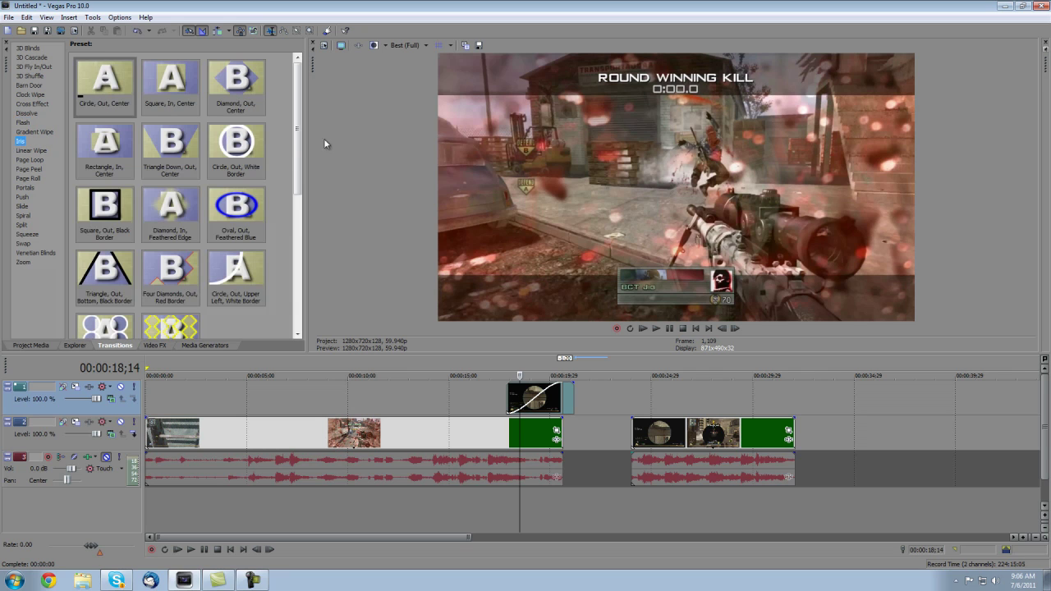
left_click(37, 131)
left_click_drag(298, 134, 287, 243)
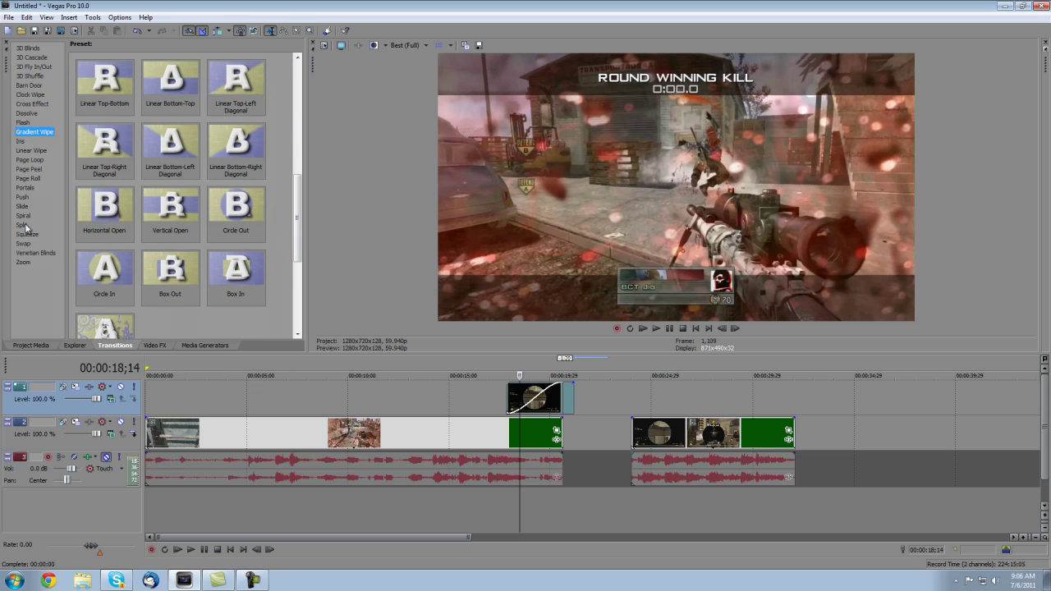
left_click(23, 197)
left_click(24, 187)
left_click(23, 178)
left_click(25, 169)
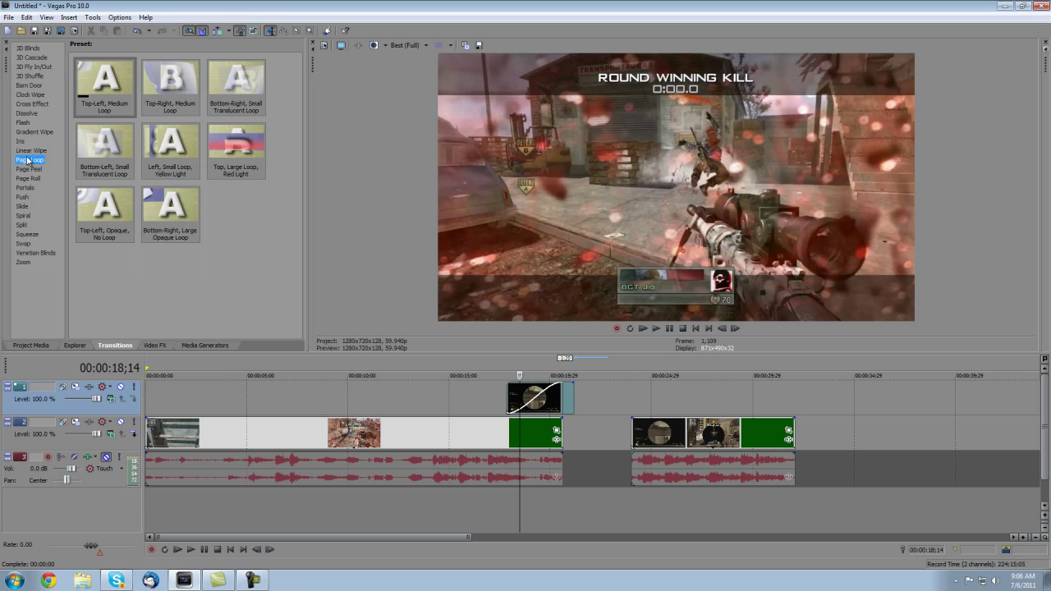
left_click(26, 142)
left_click(27, 132)
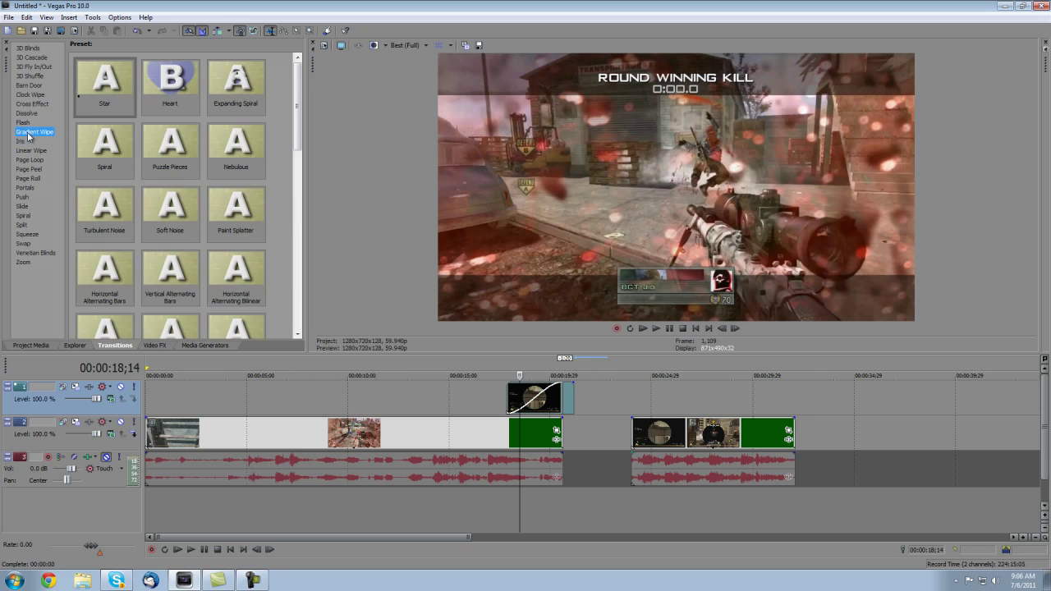
left_click(26, 122)
left_click(27, 114)
left_click(29, 104)
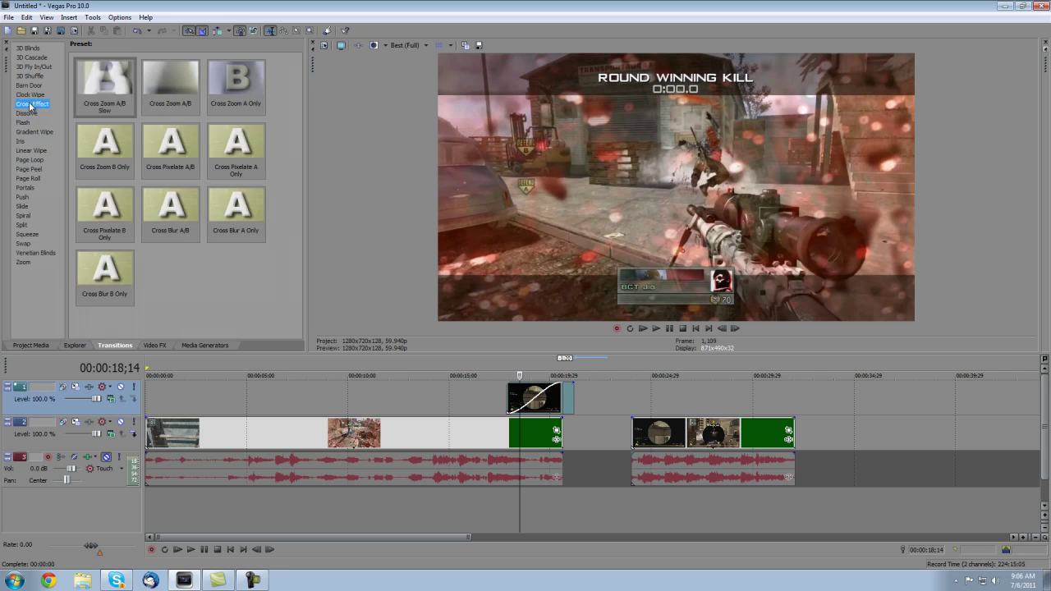
left_click(30, 94)
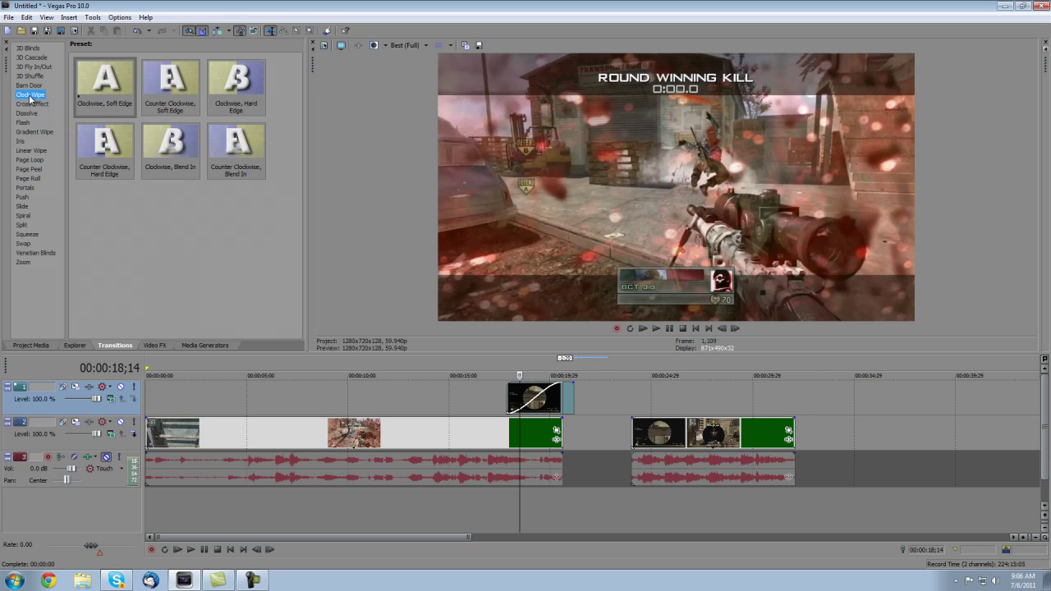
left_click(30, 85)
left_click(32, 77)
left_click(33, 67)
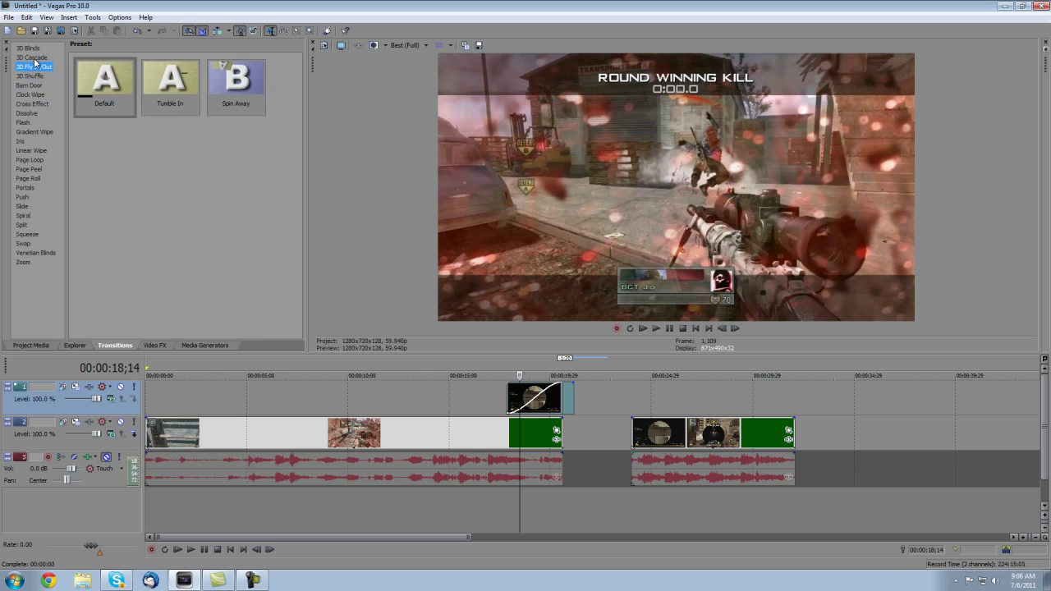
left_click(34, 59)
Step: Apply the Default preset of the 3D Fly In/Out transition to the Image4 event's fade-in and close its settings
left_click(37, 67)
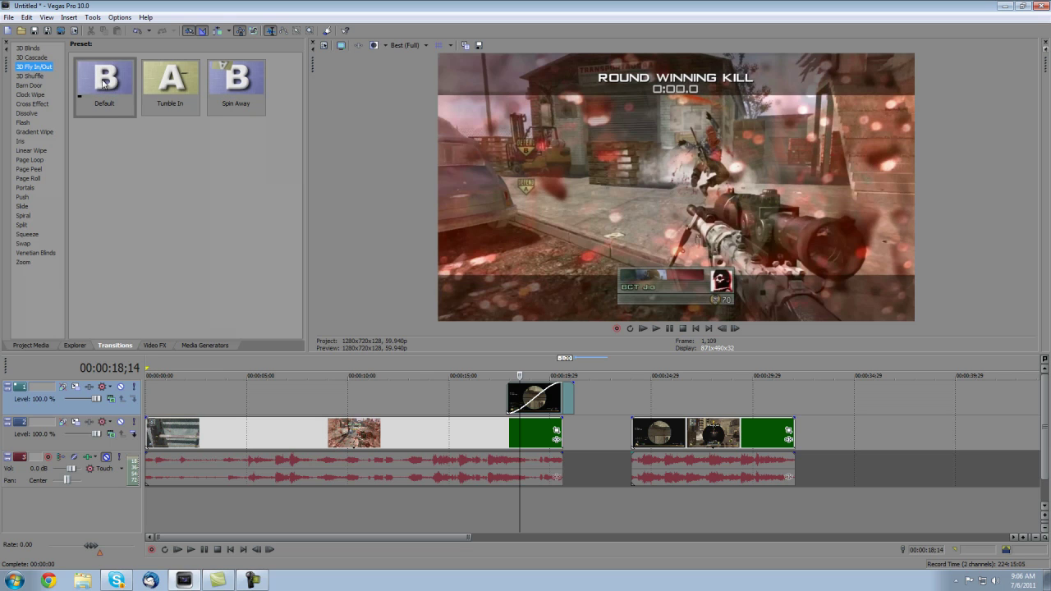
left_click_drag(104, 83, 347, 219)
left_click_drag(523, 418, 522, 410)
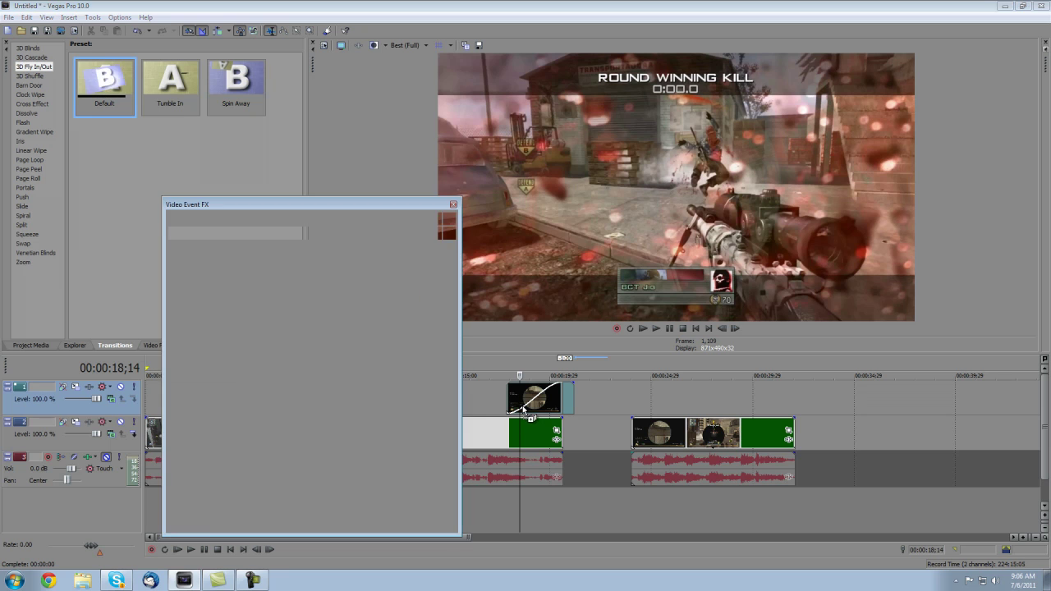
left_click(453, 203)
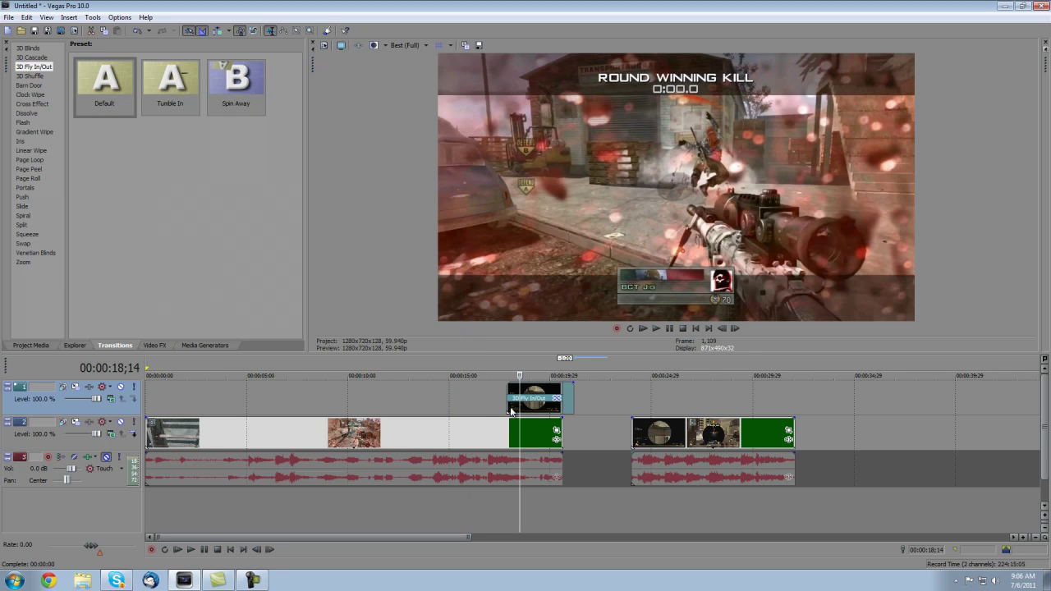
Step: Play back the 3D Fly In/Out transition from the Image4 event's start and step through the frames just past the first clip's end
left_click(507, 402)
key("space")
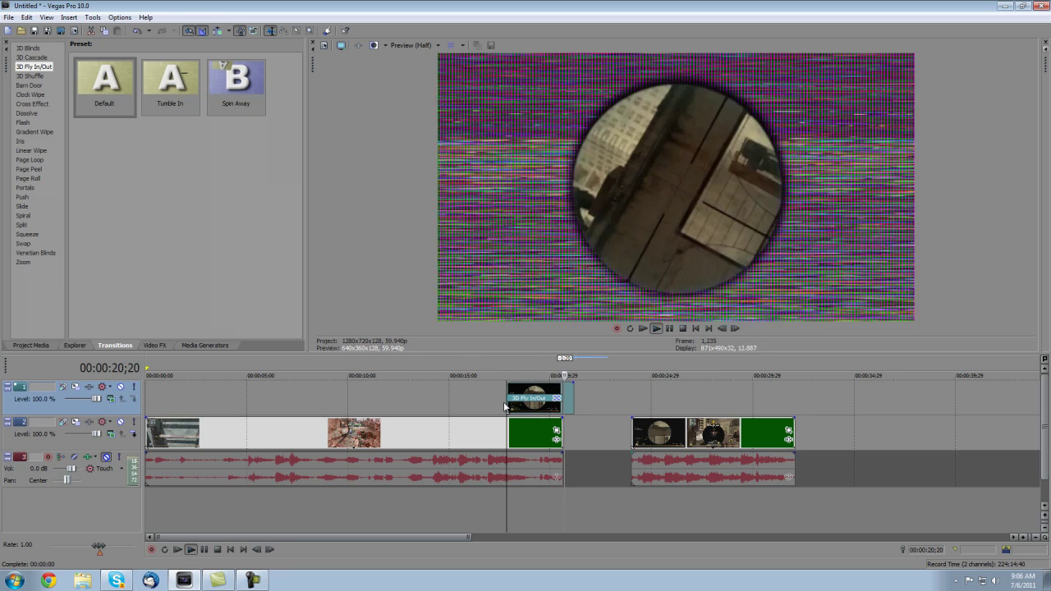
key("Return")
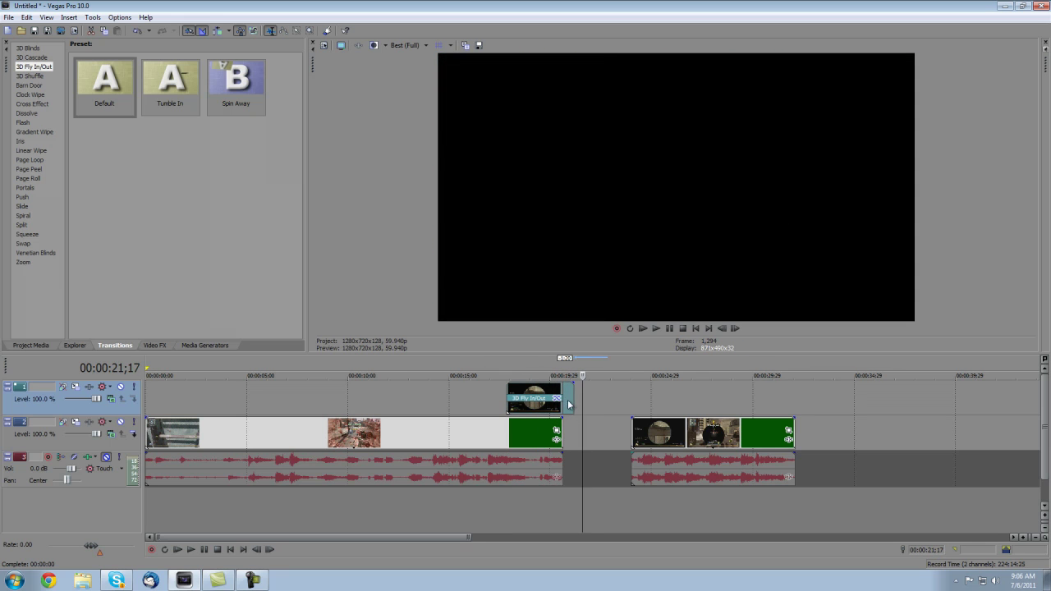
left_click(563, 402)
key("alt+Right")
key("alt+Right")
key("alt+Right")
key("alt+Right")
key("alt+Right")
key("alt+Right")
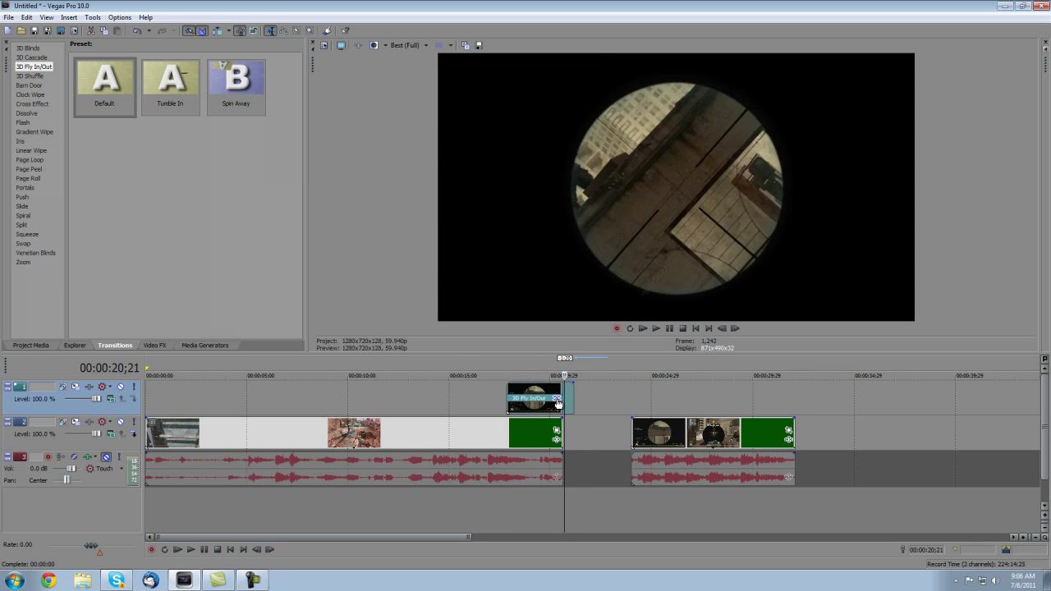
Step: Replace the 3D Fly In/Out transition on the Image4 event's fade-in with the Zoom transition's Zoom In, Center preset
left_click(23, 122)
left_click(22, 142)
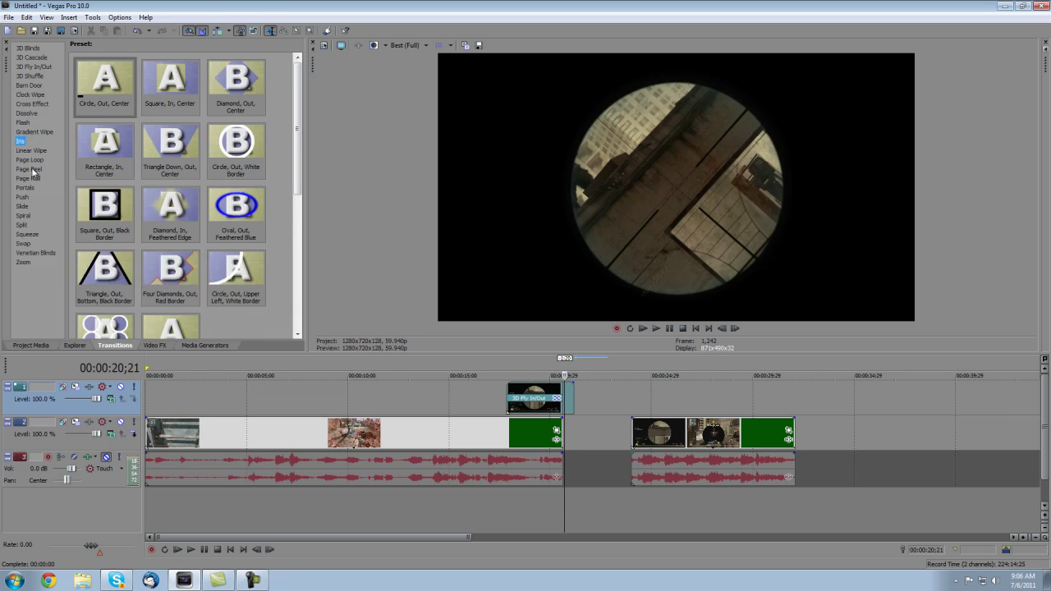
left_click(31, 178)
left_click(24, 244)
left_click(23, 259)
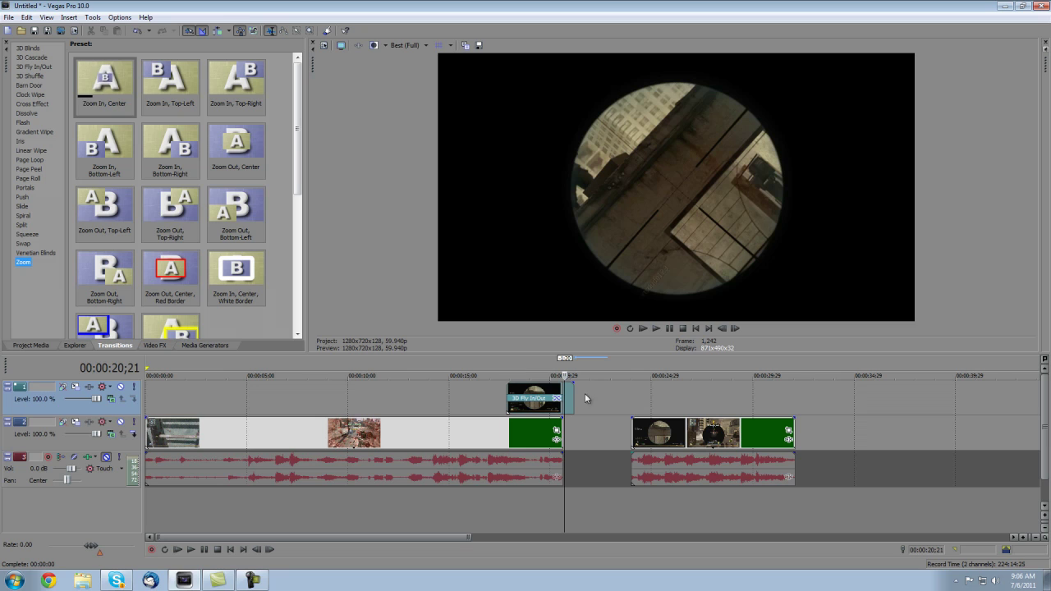
left_click(557, 398)
left_click(448, 220)
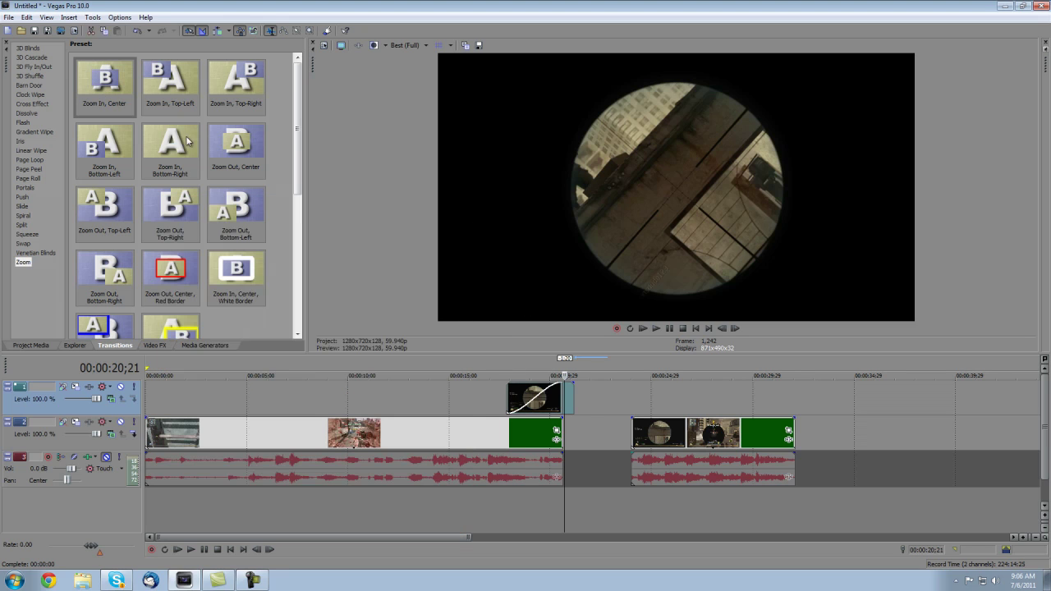
left_click_drag(104, 78, 546, 398)
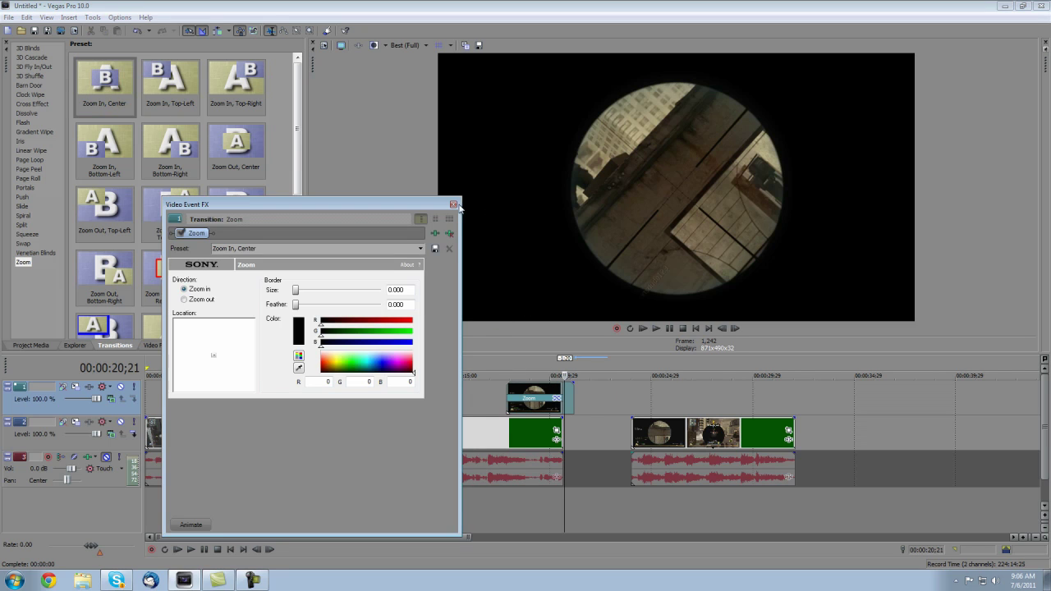
left_click(453, 204)
Step: Play back the Zoom transition from the start of the Image4 event and place the cursor at the event's end
left_click(508, 399)
key("space")
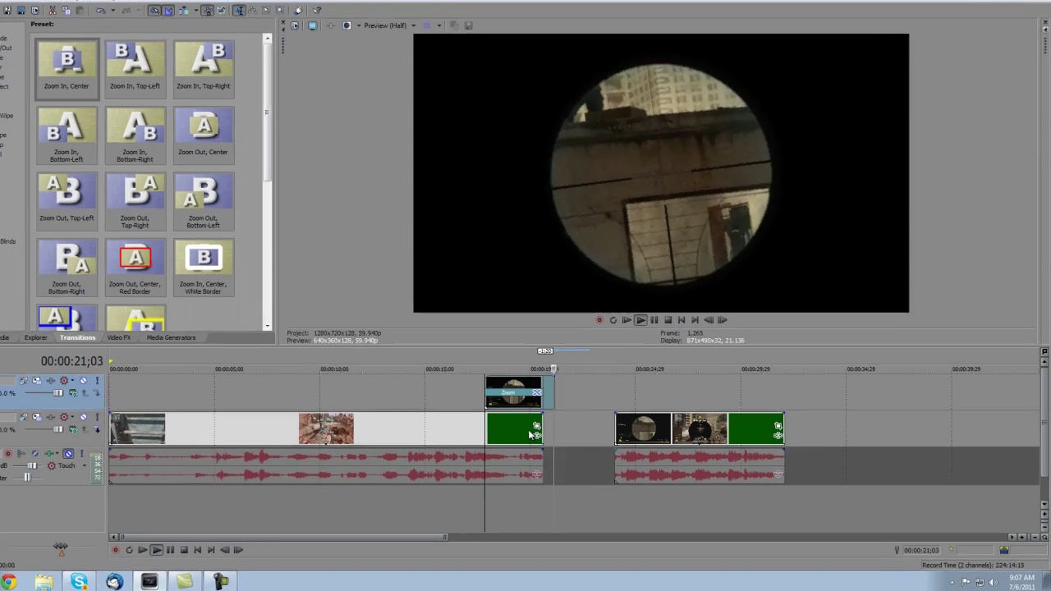
key("Return")
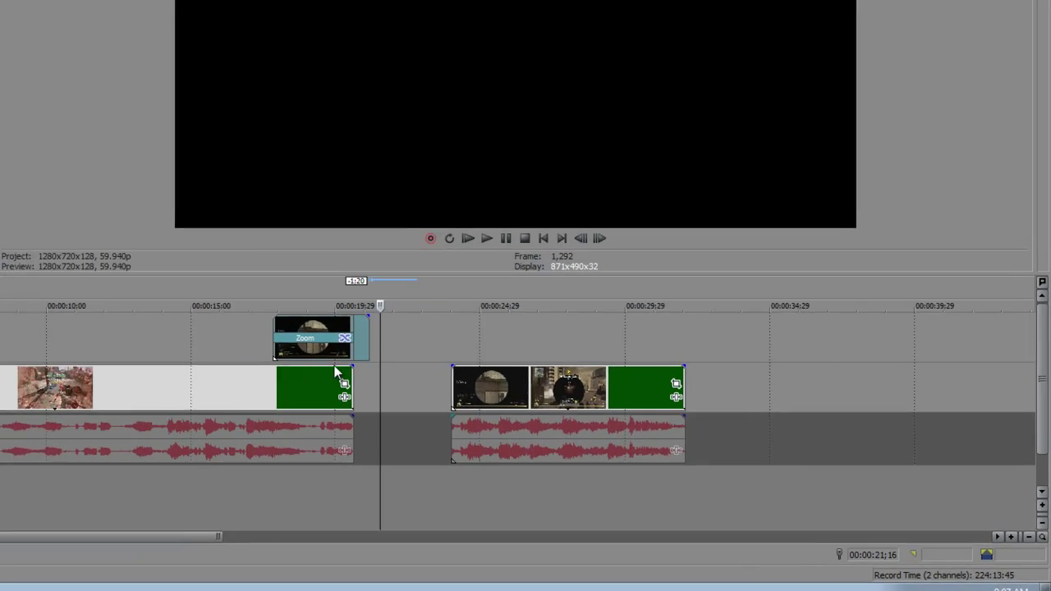
left_click(551, 394)
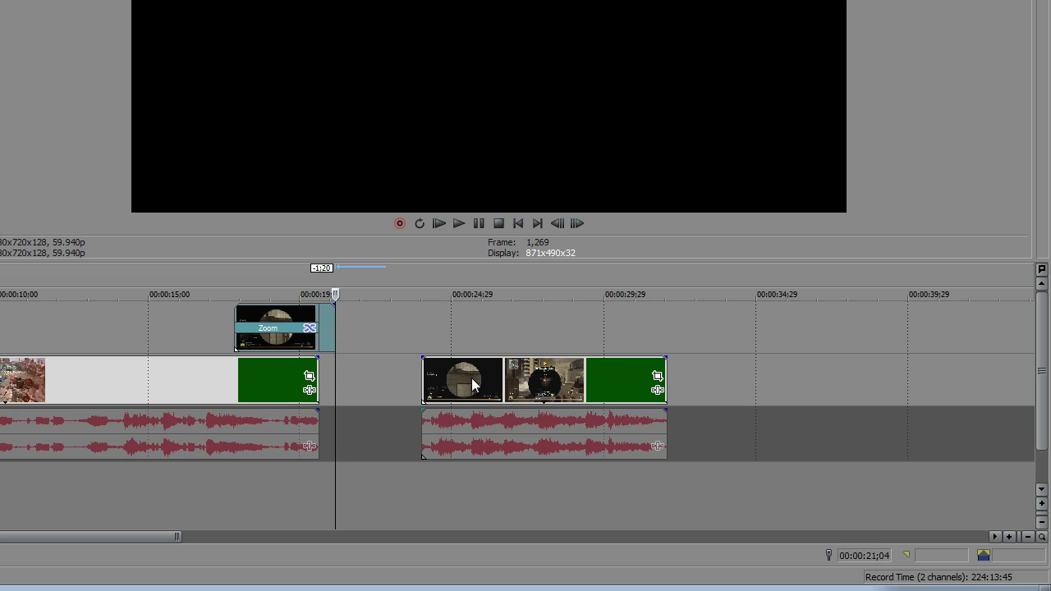
Step: Move the second clip about 3;25 later on the timeline and copy the Image4 event into the gap after the first clip
left_click_drag(480, 381, 554, 374)
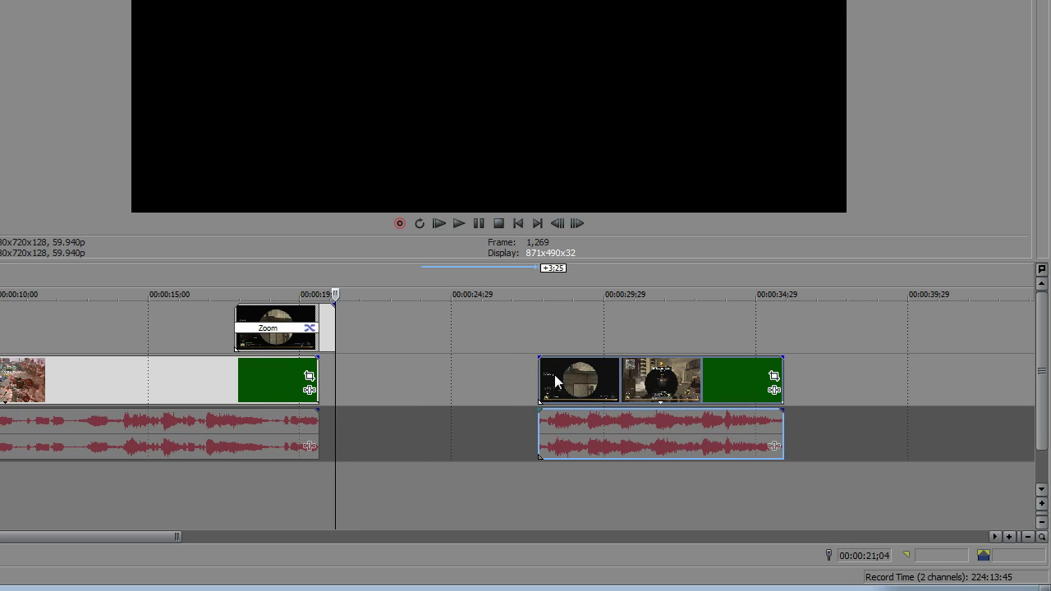
left_click(320, 329)
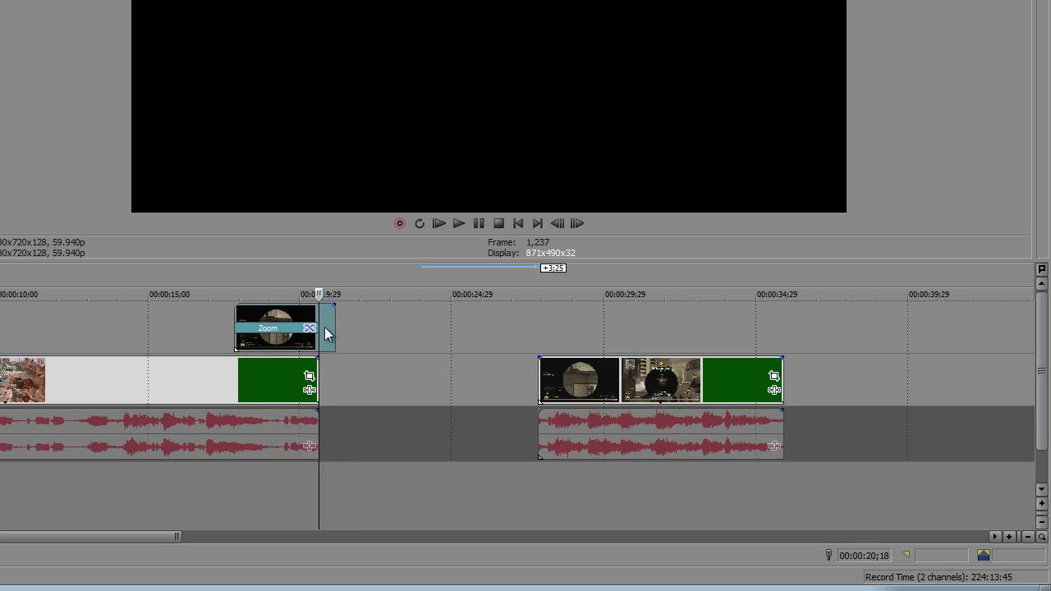
left_click_drag(334, 326, 382, 390)
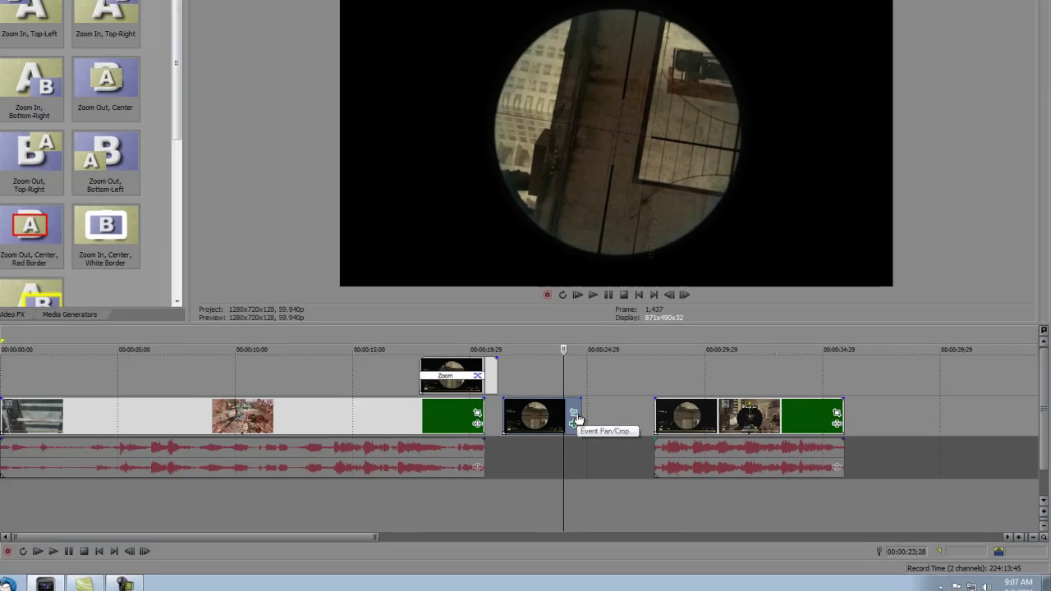
Step: Turn off the mask in the copied Image4 event's pan/crop settings and play back the rotating image
left_click(434, 383)
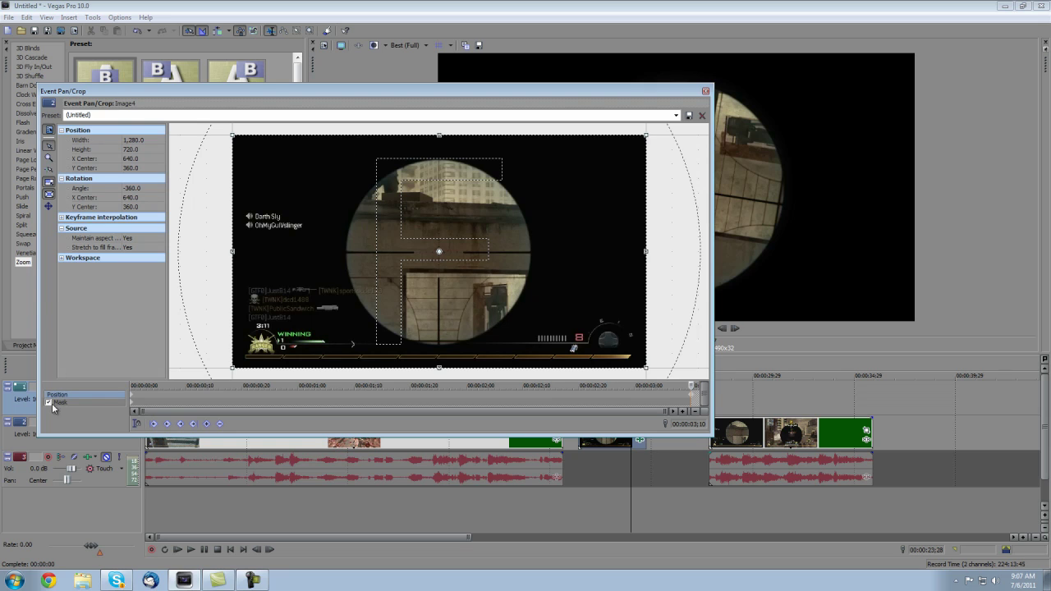
left_click(48, 402)
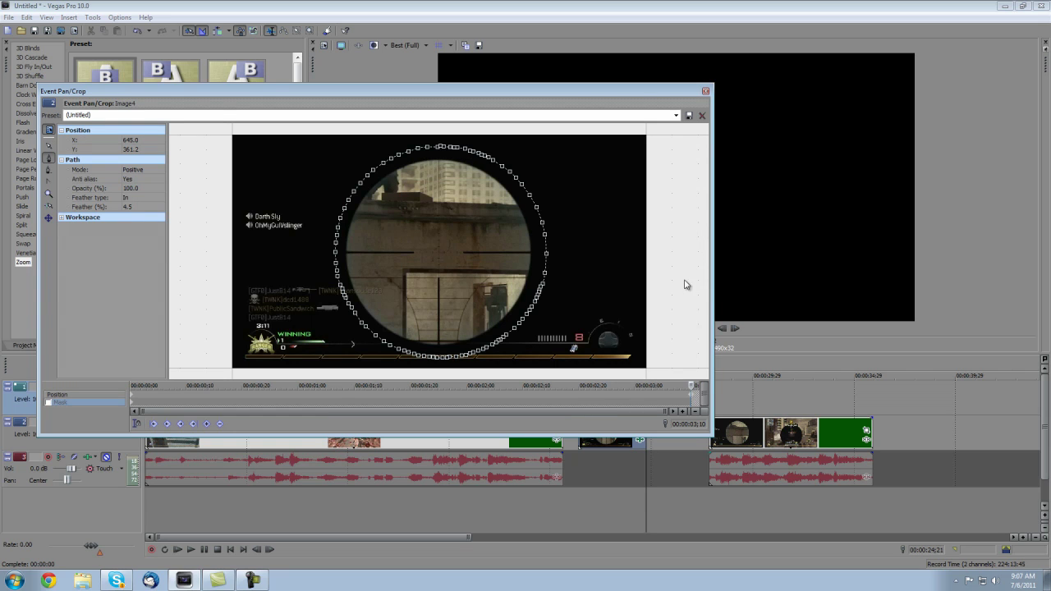
left_click(707, 94)
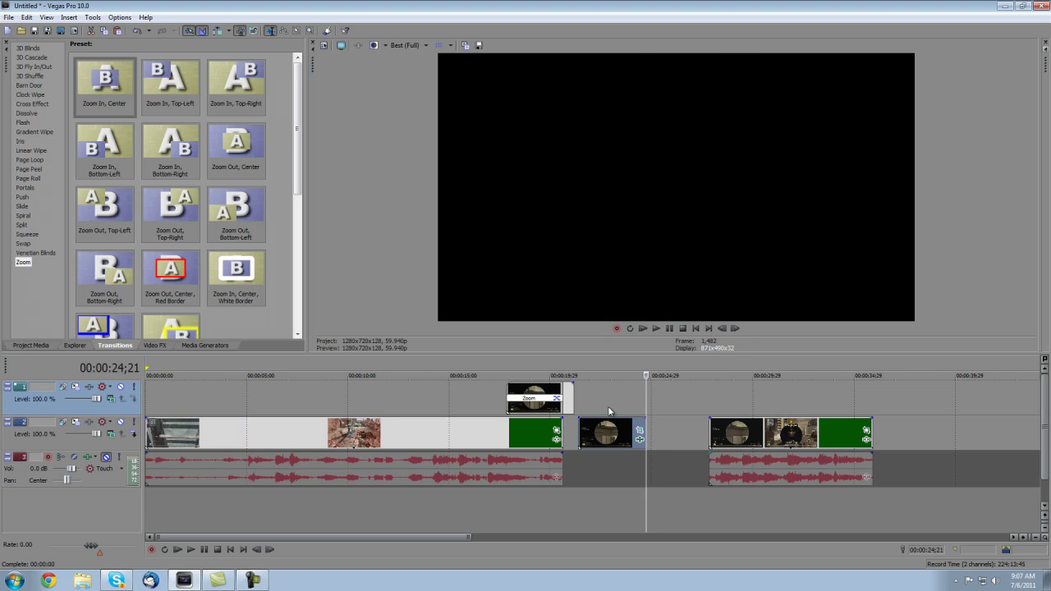
left_click(597, 401)
key("space")
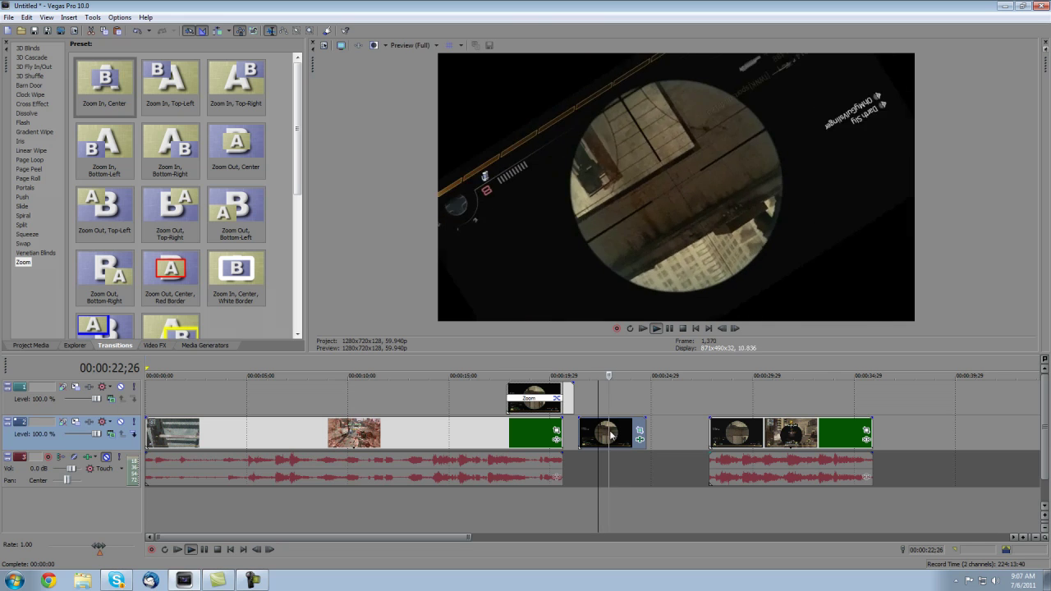
Step: Overlap the copied event with the first clip's end, aligned to the upper Image4 event's end, and replace its Zoom transition with a plain crossfade
left_click_drag(595, 438, 555, 435)
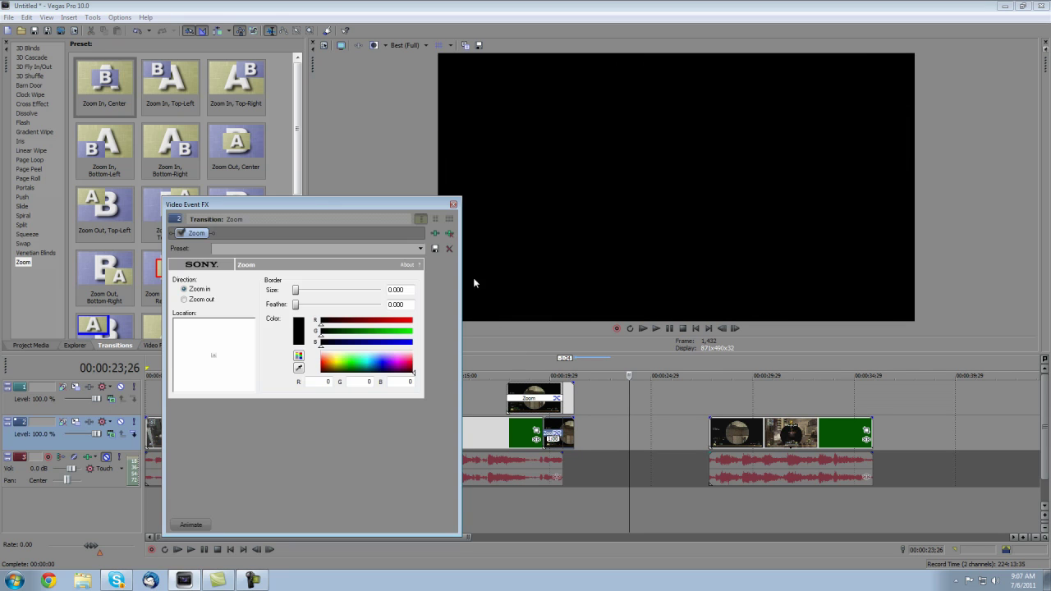
left_click(454, 204)
Step: Play back the crossfade between the first clip and the unmasked image, stepping frame by frame to the first clip's end
left_click(543, 362)
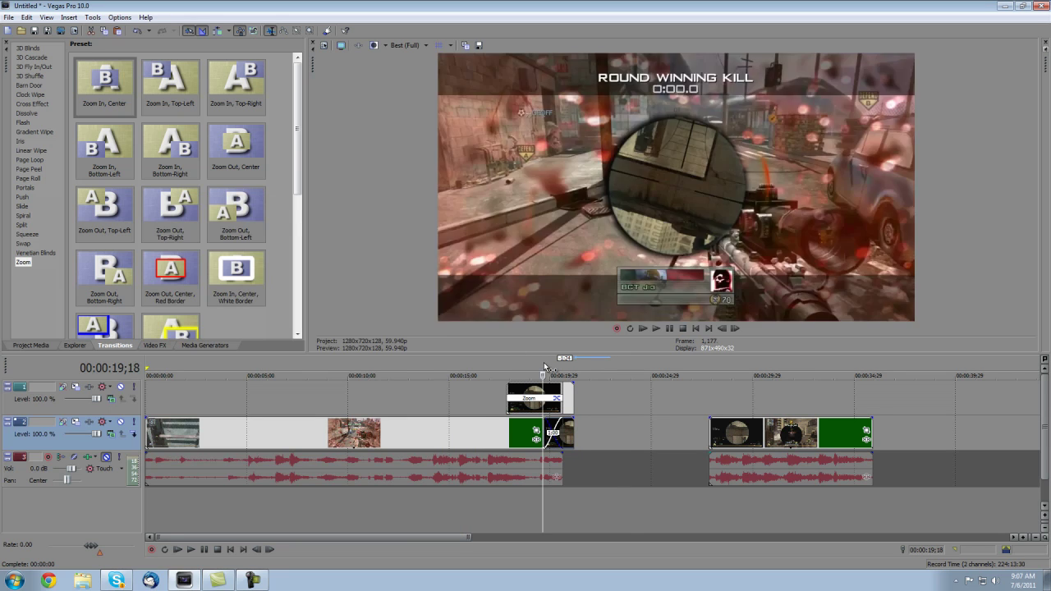
key("space")
key("Return")
key("Right")
key("Right")
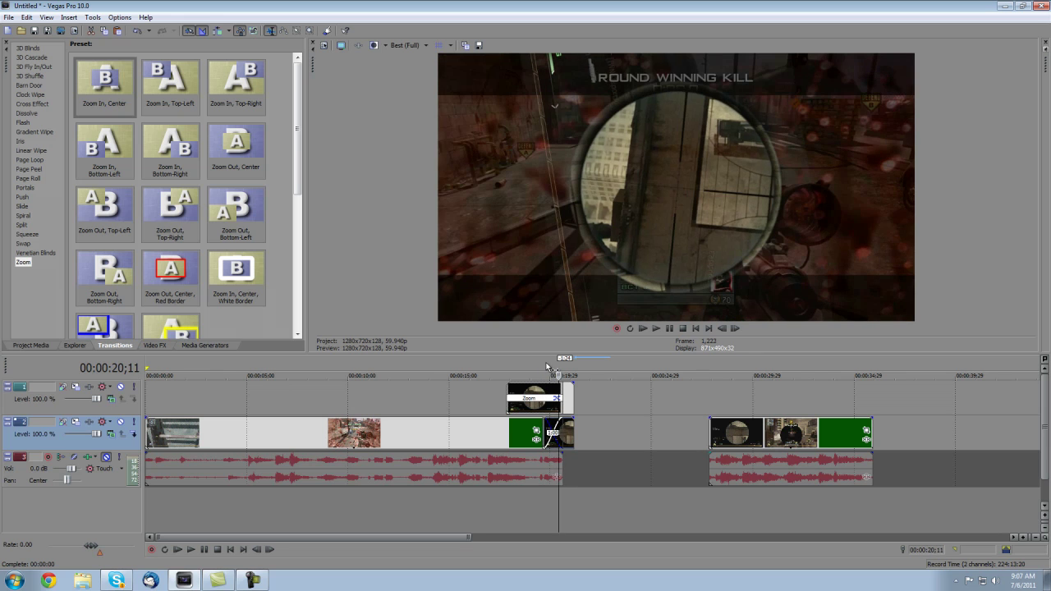
key("Right")
key("Right")
key("Right")
key("Right")
key("Right")
key("Right")
key("Right")
key("Right")
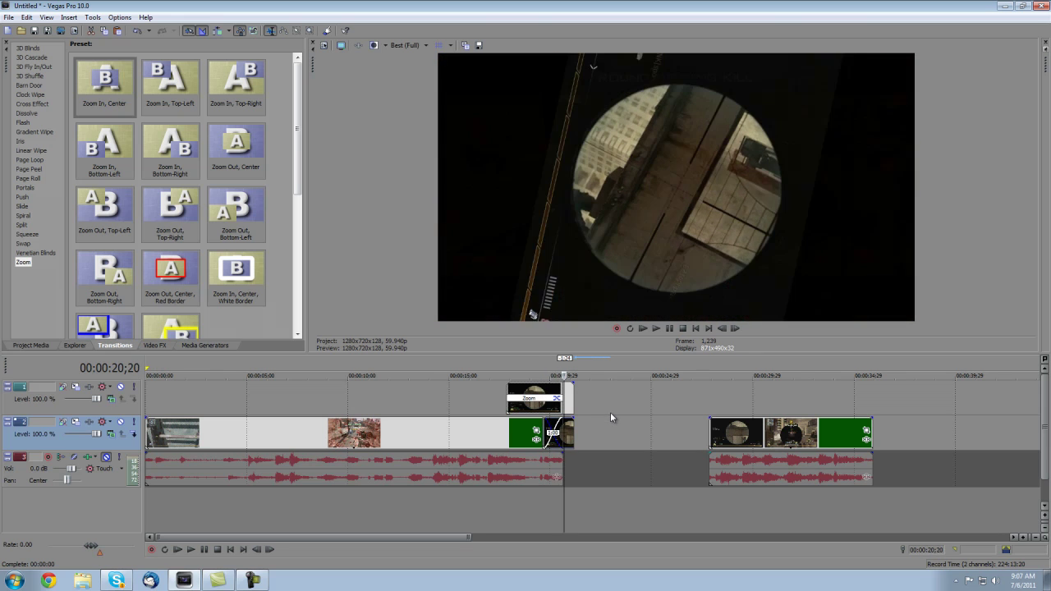
Step: Step frame by frame around the first clip's end to check how the unmasked Image4 copy rotates behind the masked one
key("Right")
key("Right")
key("Right")
key("Right")
key("Right")
key("Left")
key("Left")
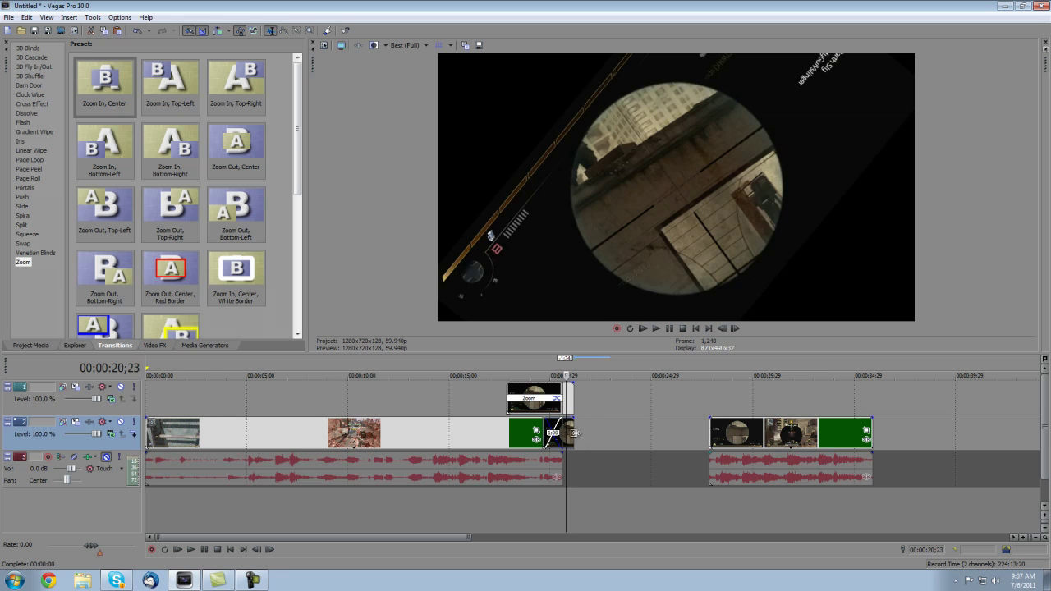
Step: In the lower Image4 event's pan/crop settings, give the starting position keyframe the final keyframe's -360 angle so the image stops rotating
scroll(582, 438, "up", 1)
left_click(582, 438)
scroll(584, 440, "up", 3)
left_click(624, 434)
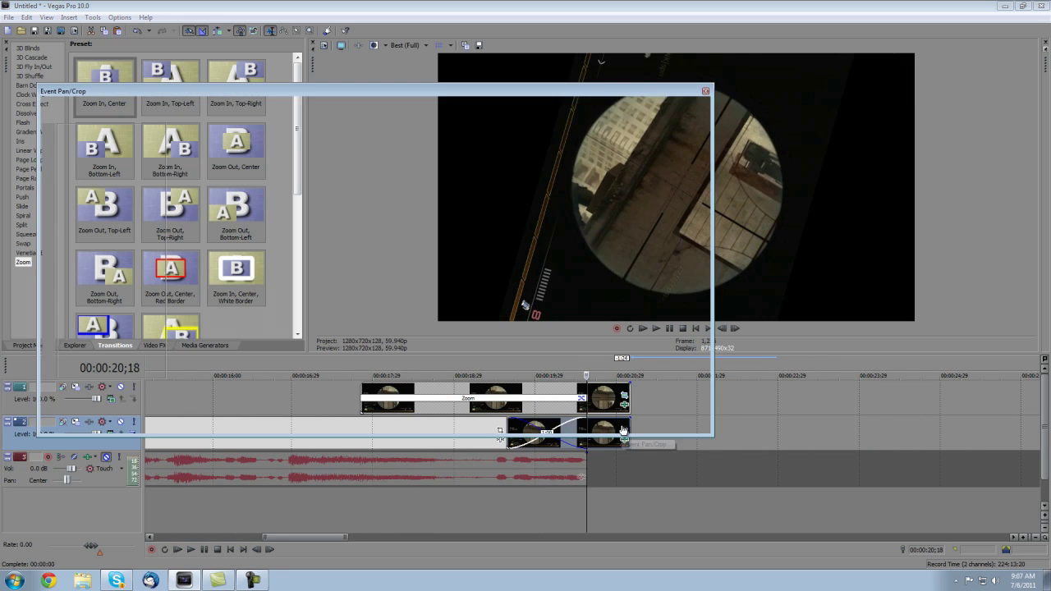
left_click(689, 402)
left_click_drag(690, 396, 701, 395)
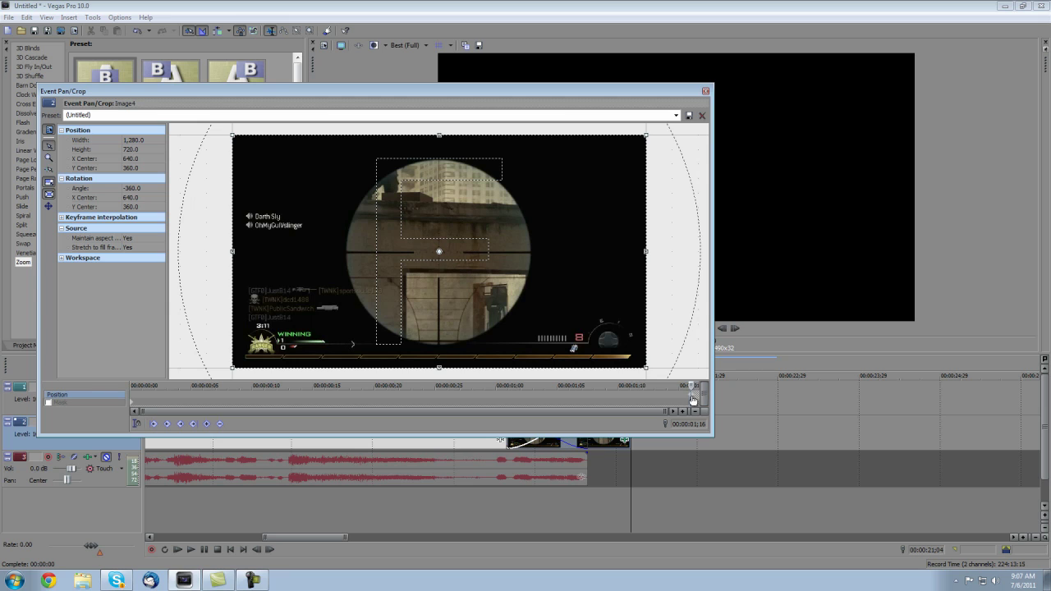
key("Home")
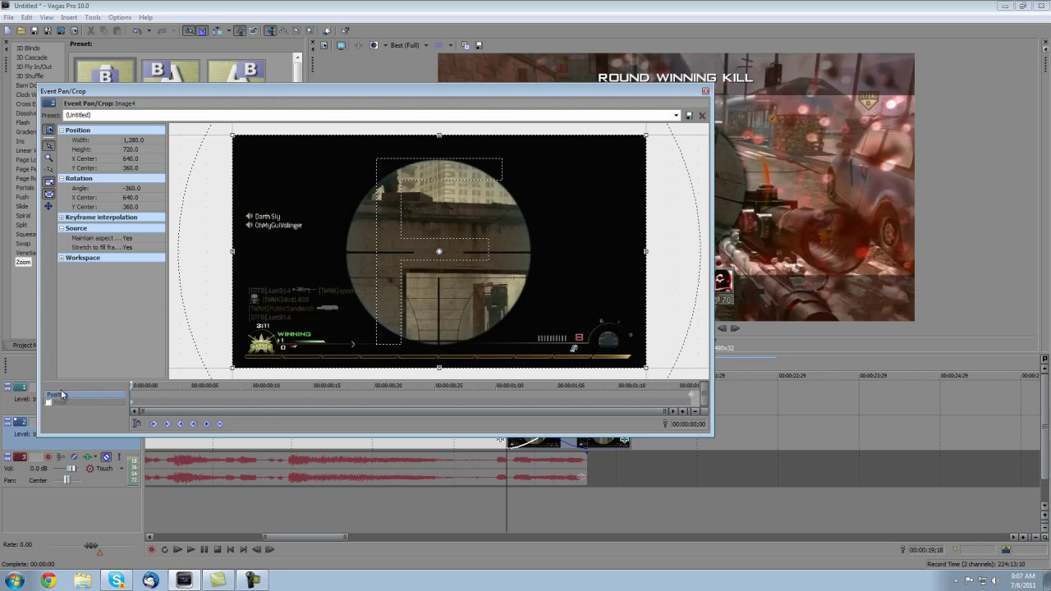
right_click(692, 397)
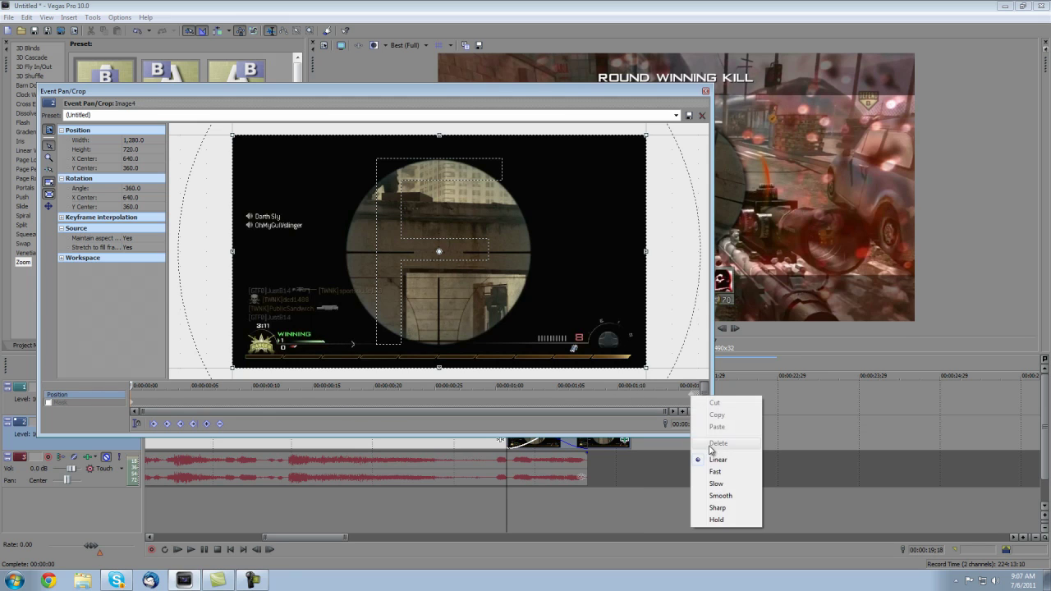
left_click(596, 402)
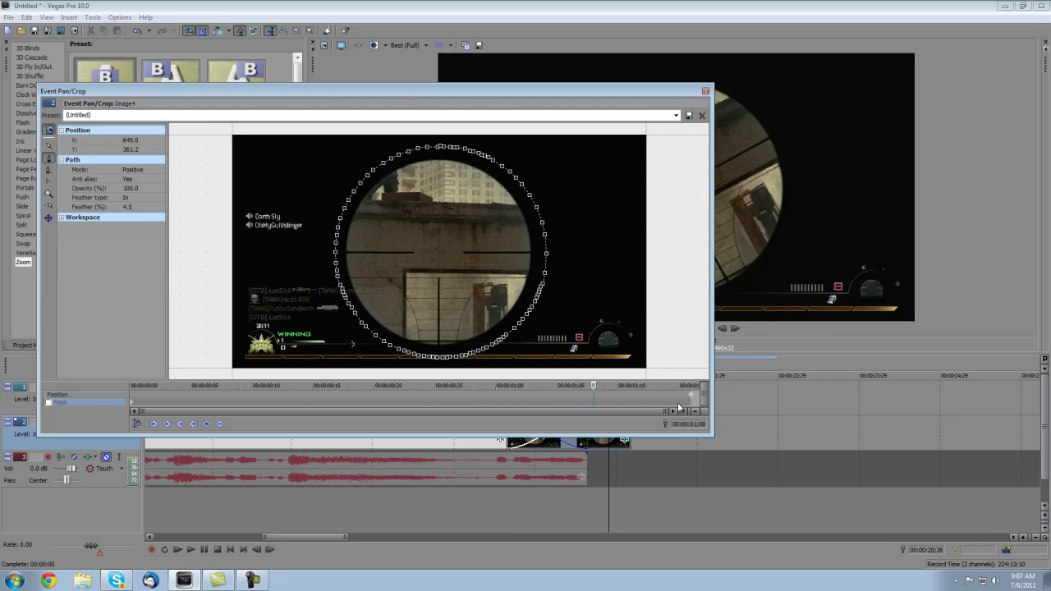
left_click(693, 397)
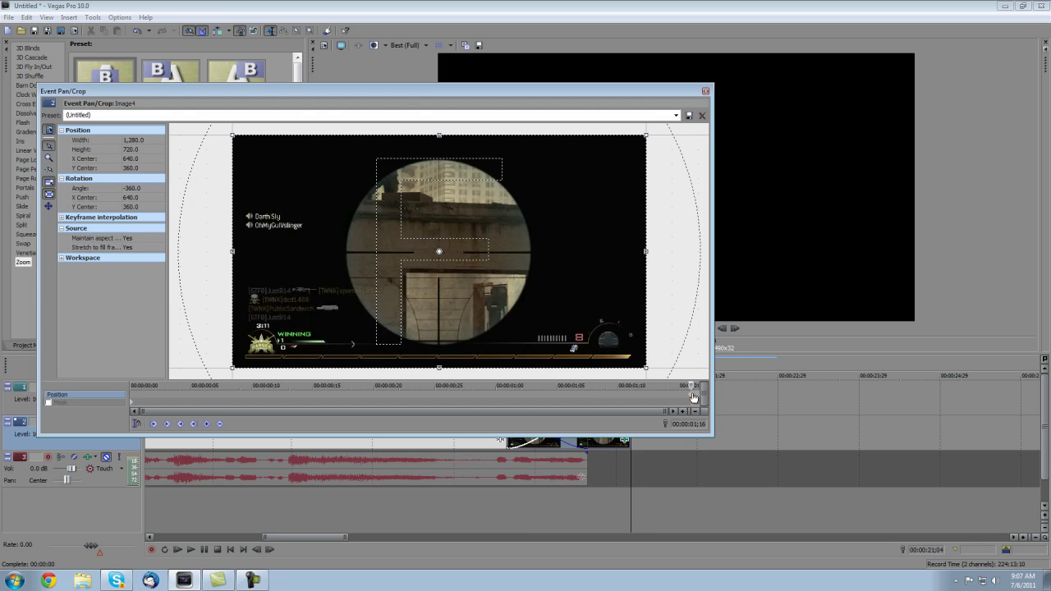
left_click(704, 91)
Step: Play back the crossfade to check the masked image rotating over the upright unmasked copy
left_click(550, 358)
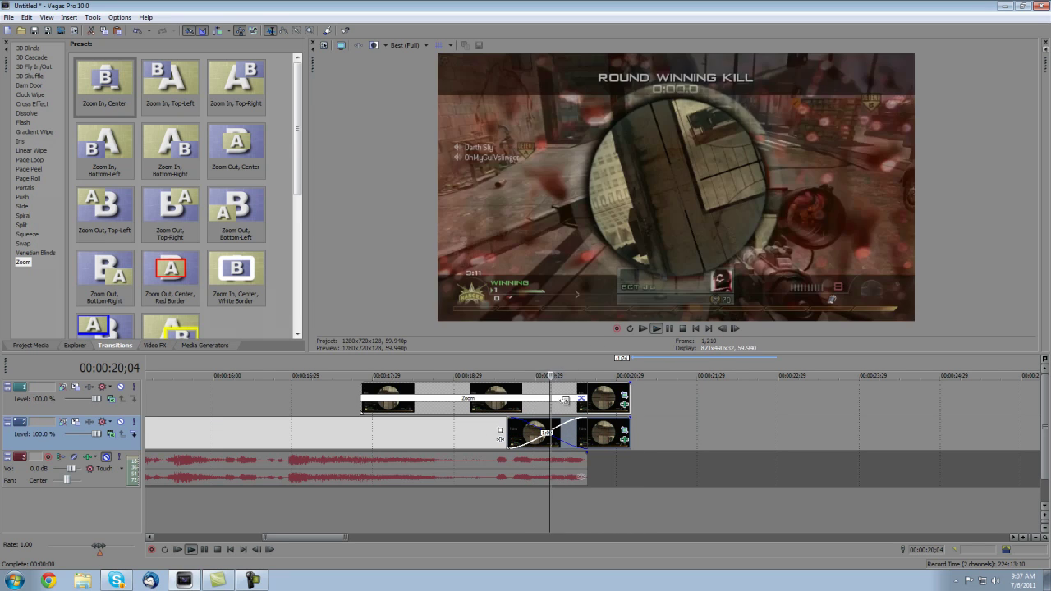
key("space")
key("Return")
scroll(565, 410, "down", 3)
left_click(532, 364)
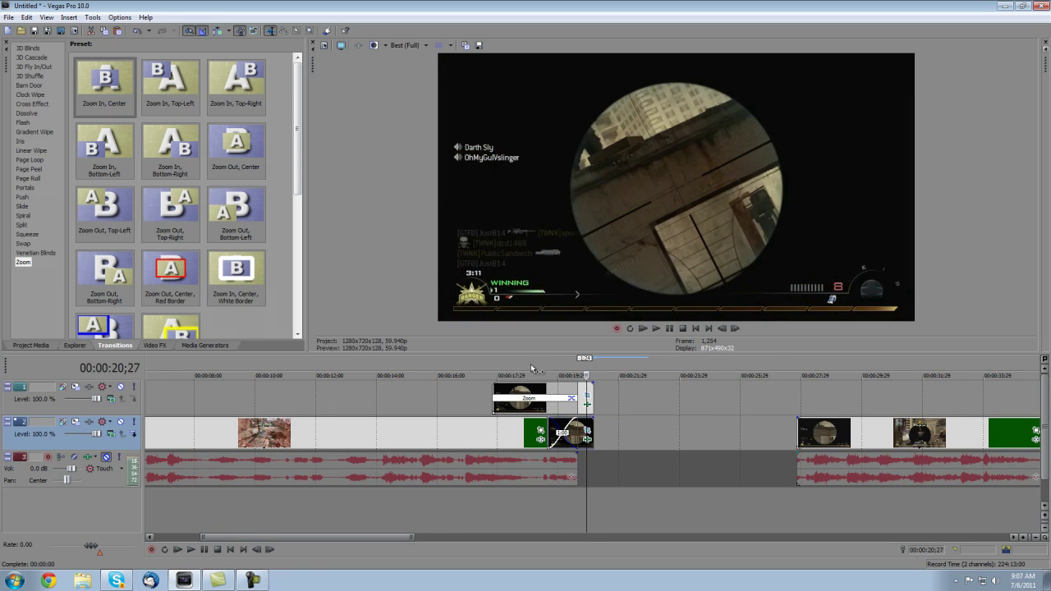
key("space")
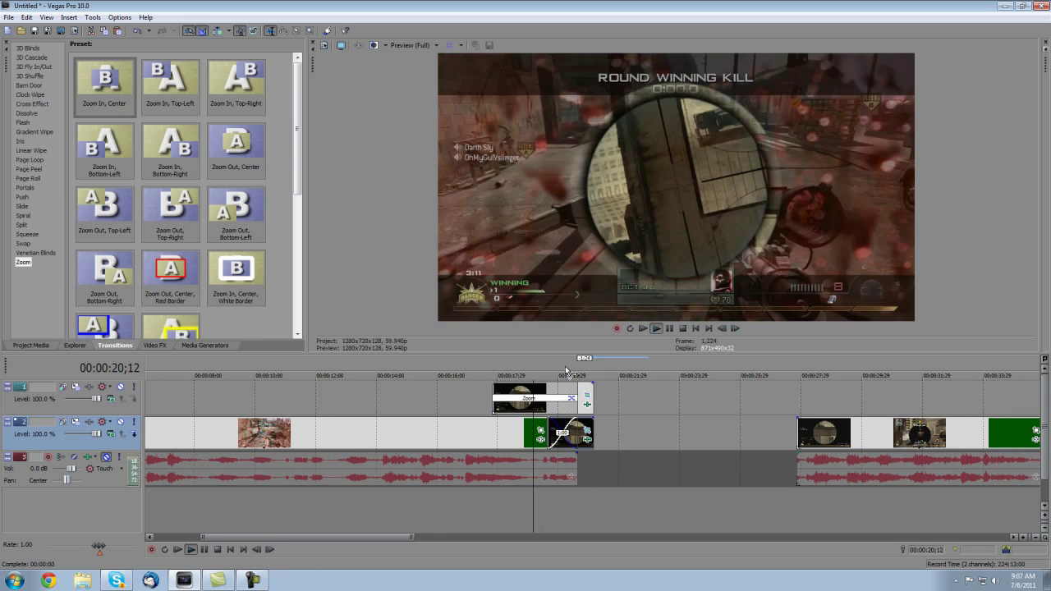
key("Return")
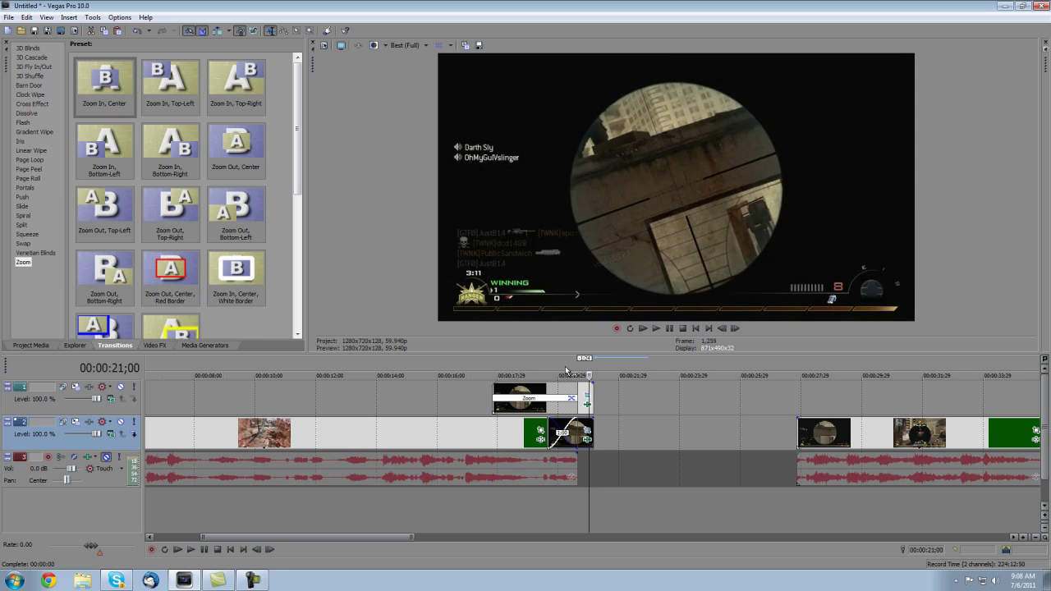
Step: Move the second clip and its audio earlier on the timeline so it starts right where the Image4 events end
key("Right")
key("Right")
key("Right")
key("Right")
key("Right")
key("Right")
key("Right")
key("Right")
key("Right")
key("Right")
key("Right")
key("Right")
key("Right")
left_click_drag(864, 438, 661, 431)
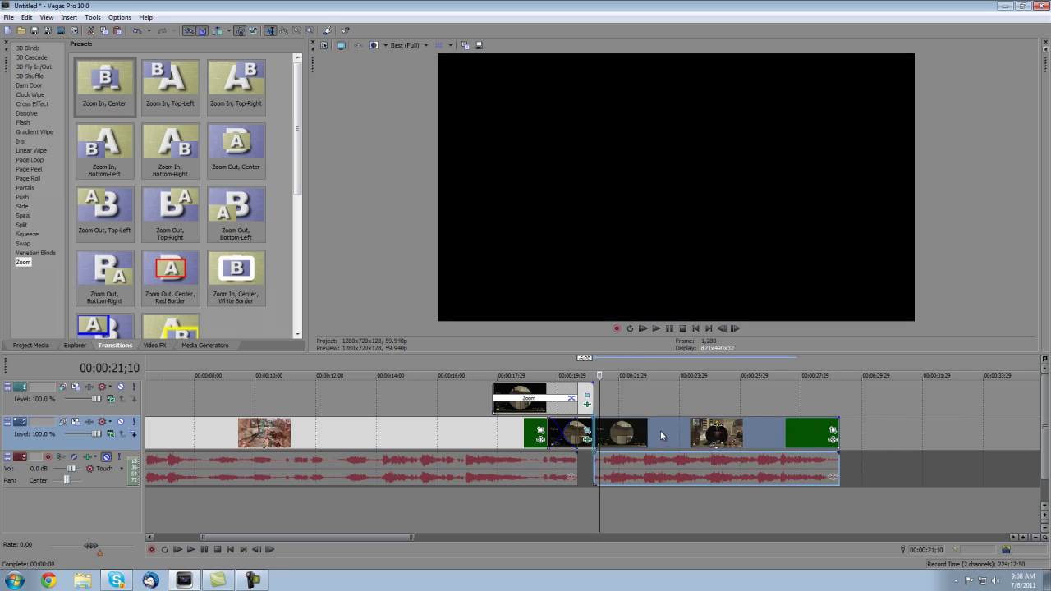
Step: Play back the finished transition from the start of the upper Image4 event into the second clip
left_click(491, 362)
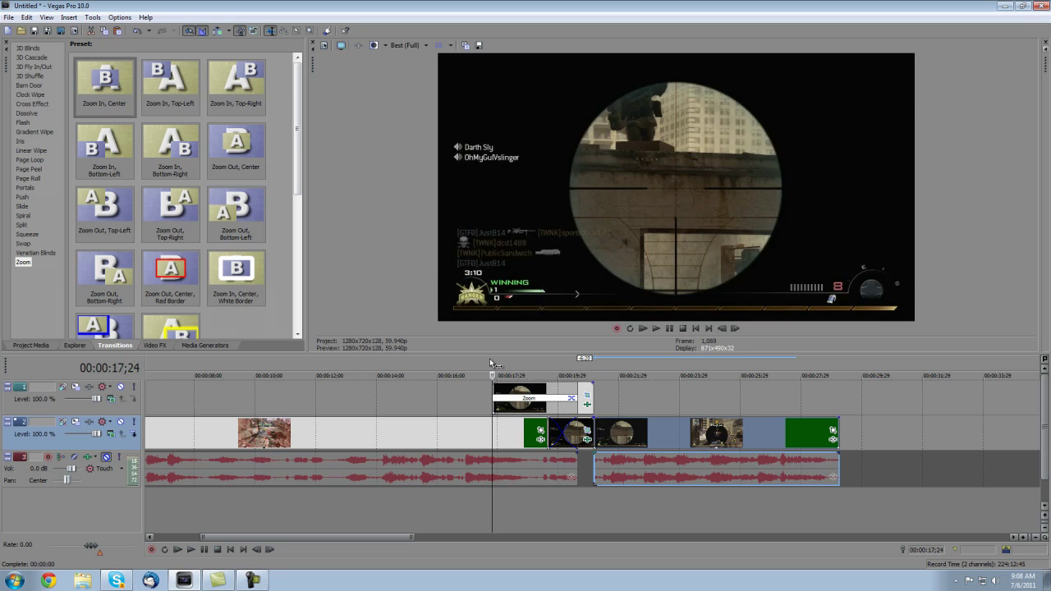
key("space")
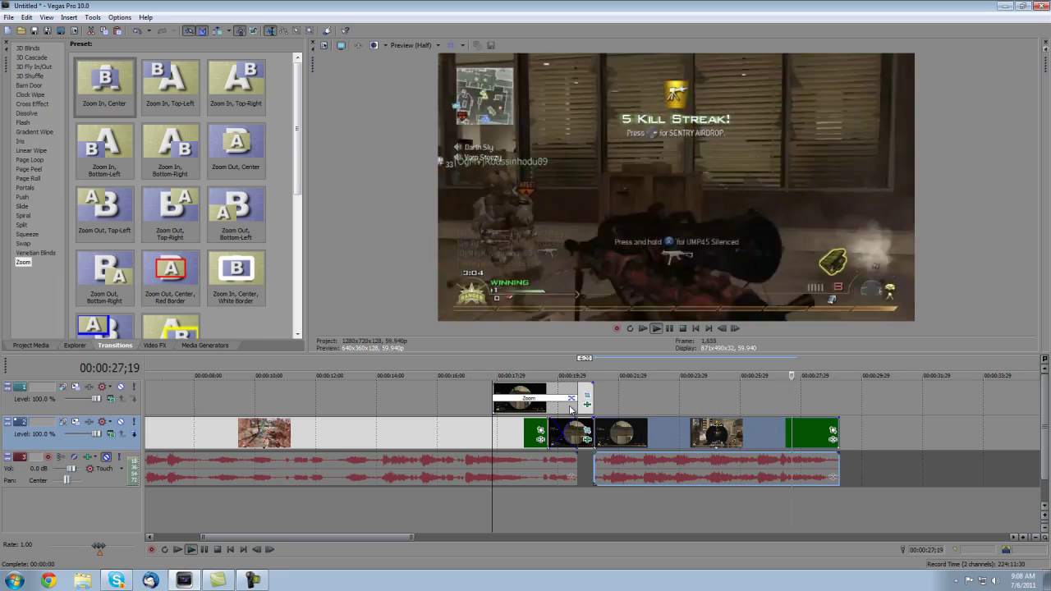
key("Return")
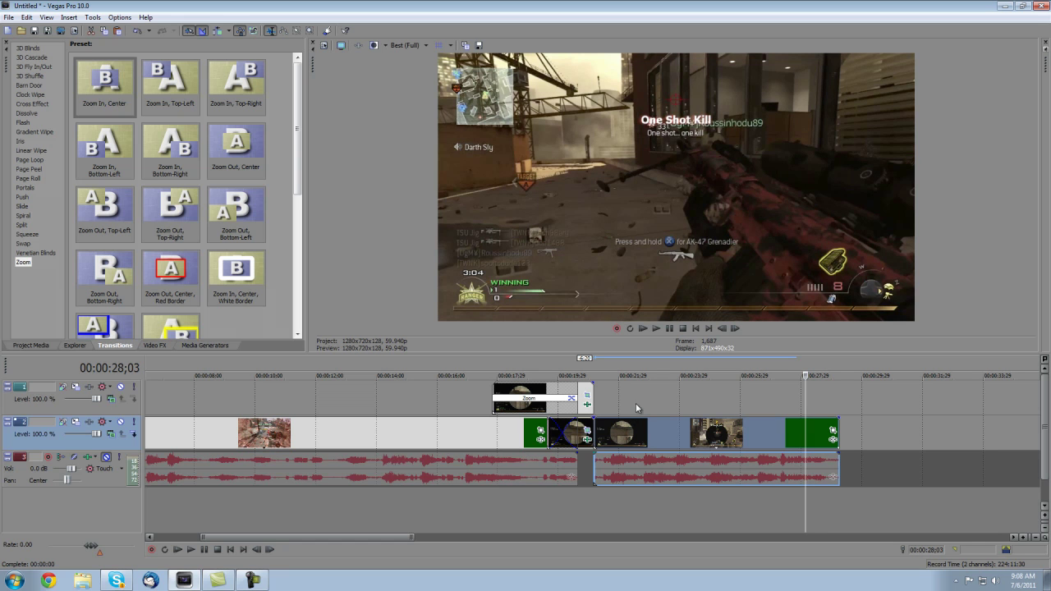
left_click(485, 367)
key("Return")
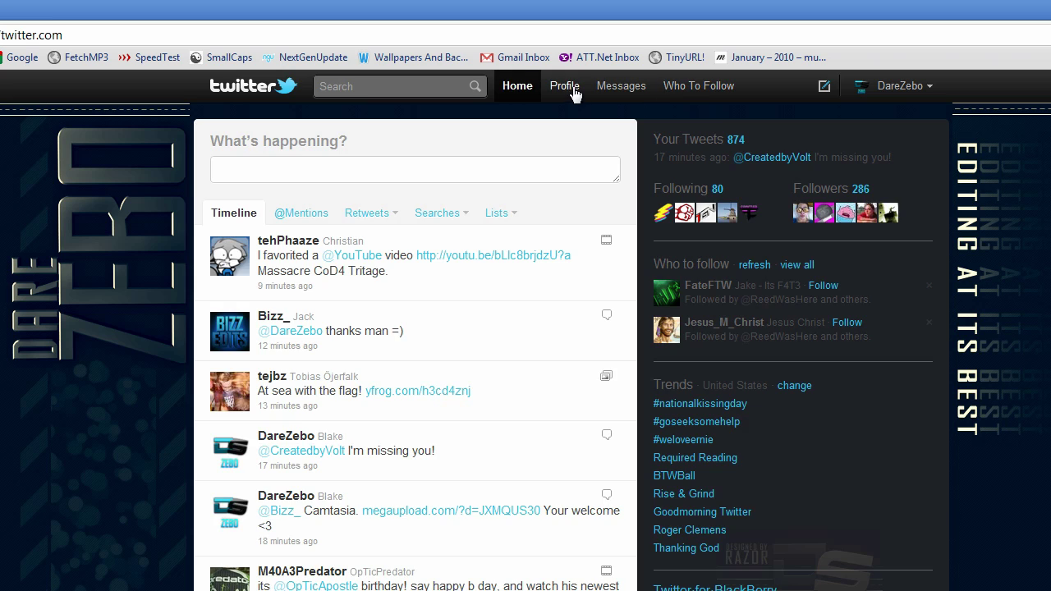
Step: Switch to Chrome and view the editor's social pages: the Twitter profile, the YouTube channel and its linked Facebook page
left_click(566, 87)
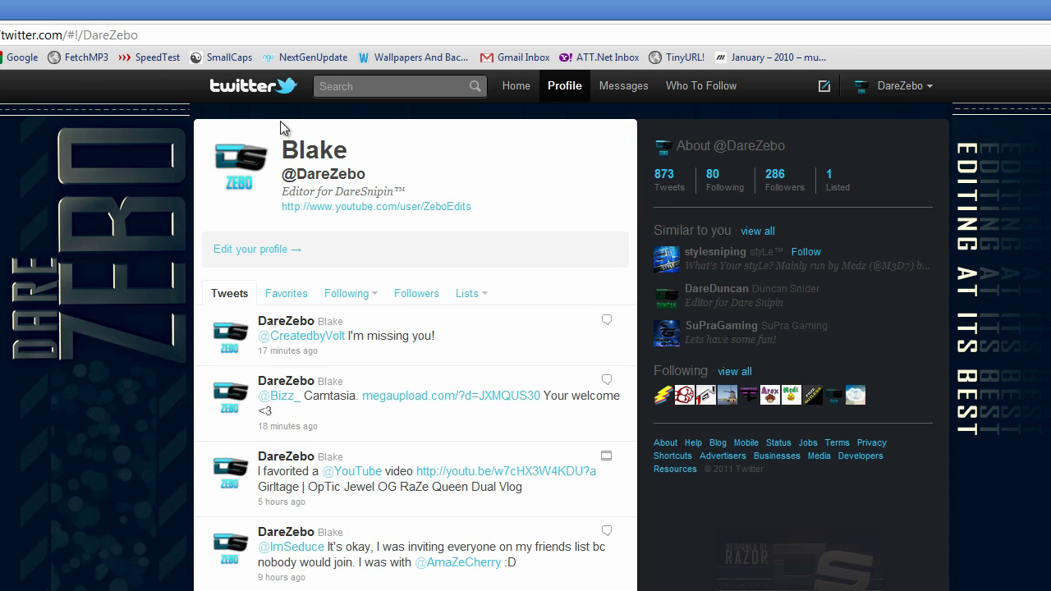
left_click(257, 89)
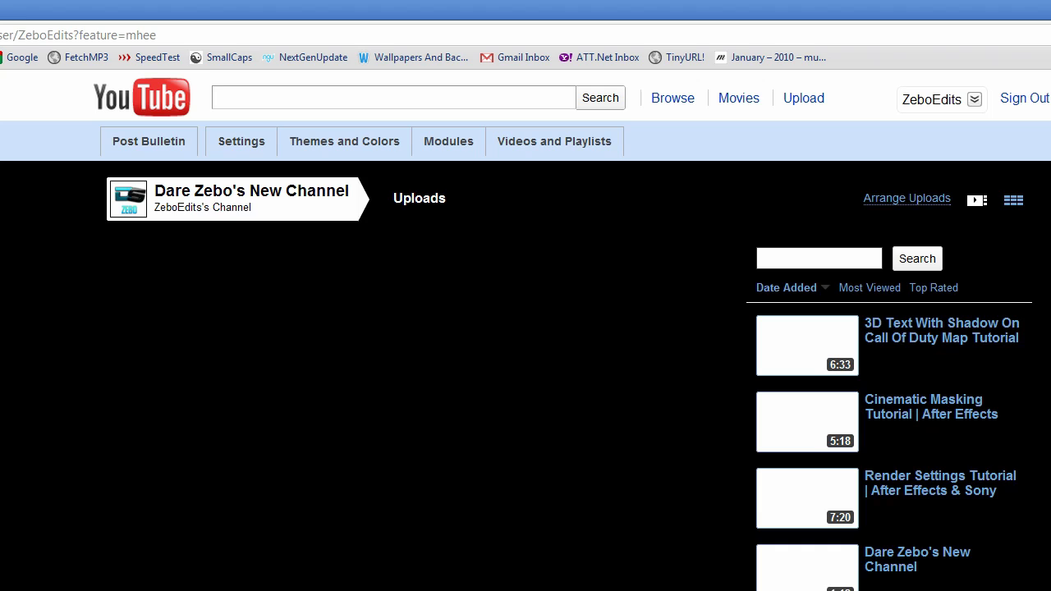
scroll(10, 587, "down", 4)
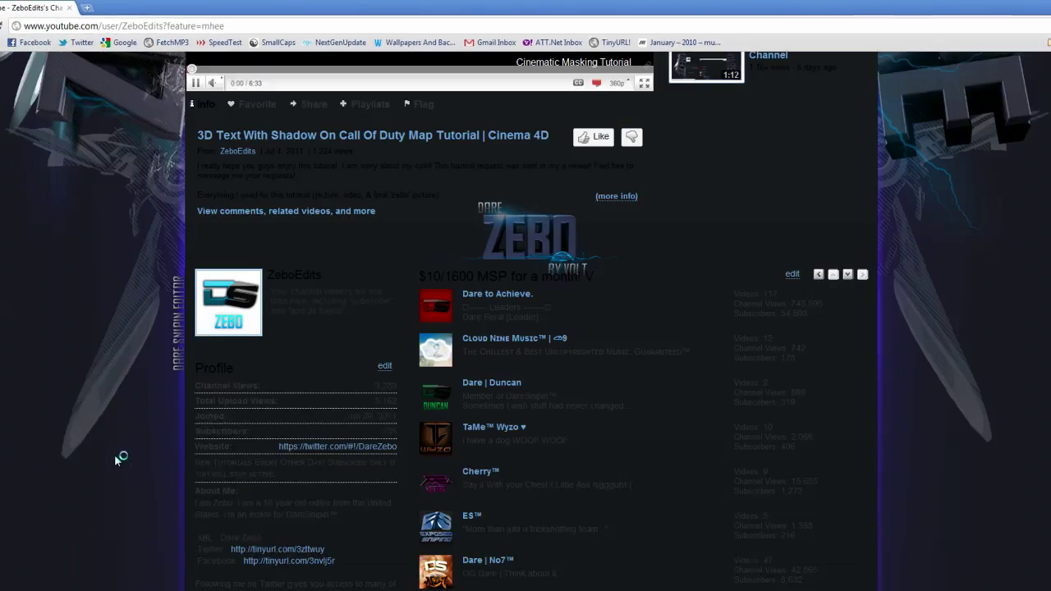
scroll(116, 461, "down", 1)
left_click(302, 451)
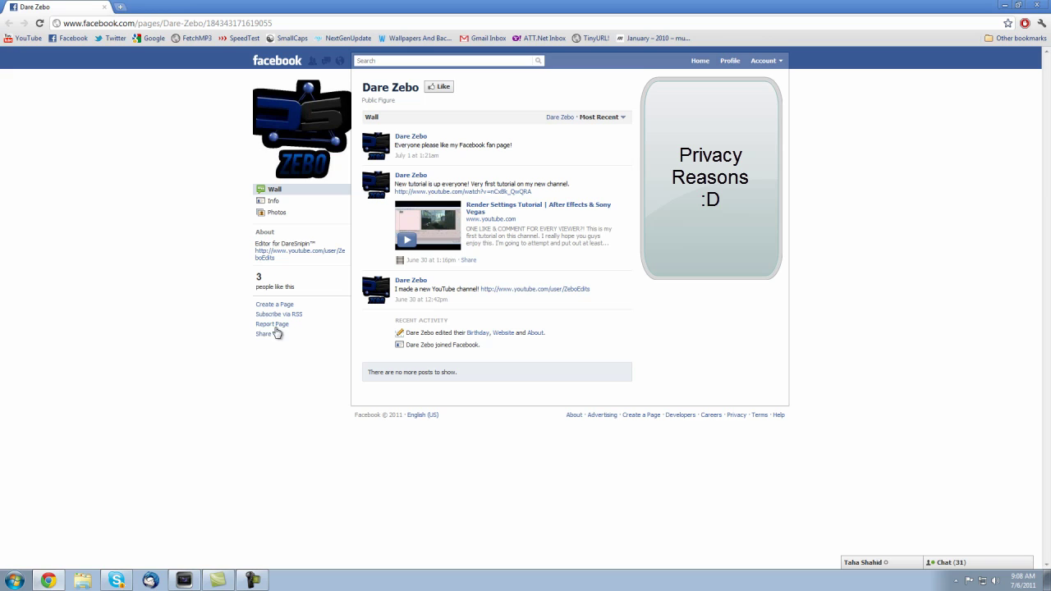
Step: Go to the YouTube home page, and return to Vegas Pro to view both clips and the transition on the timeline
left_click(25, 41)
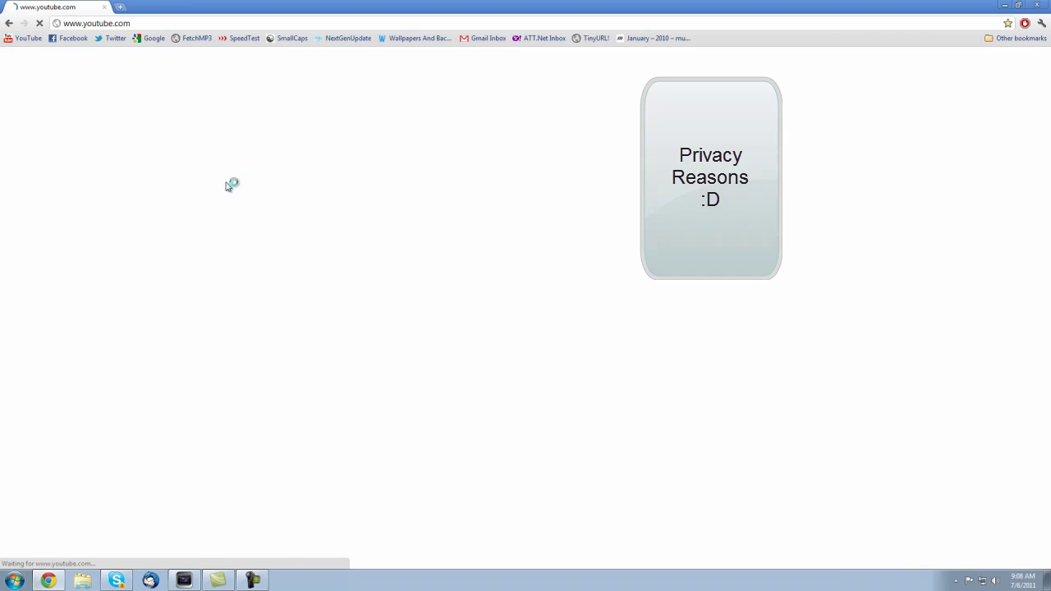
left_click(1004, 7)
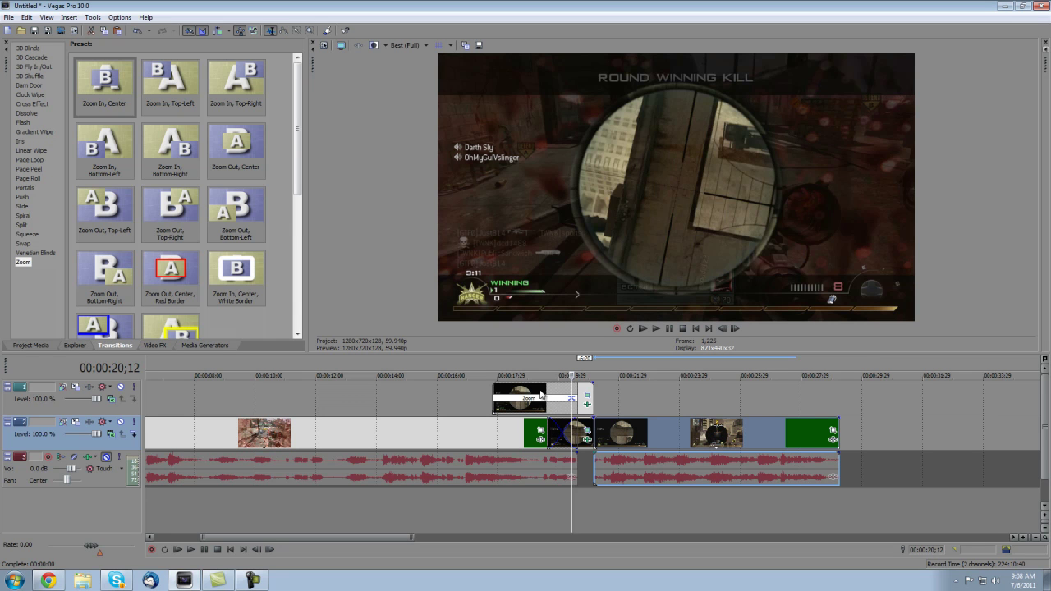
scroll(496, 394, "down", 5)
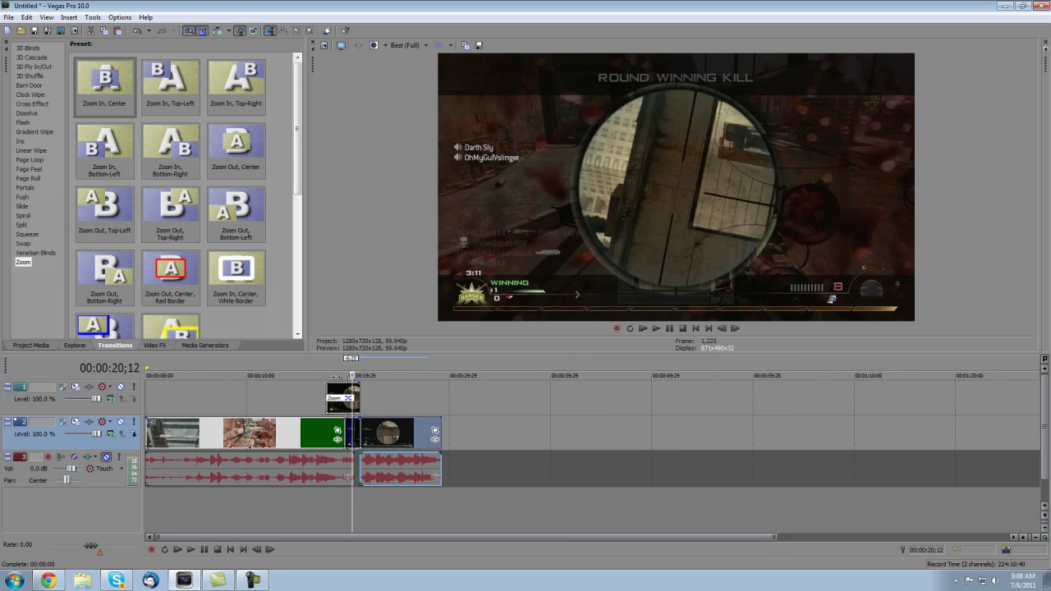